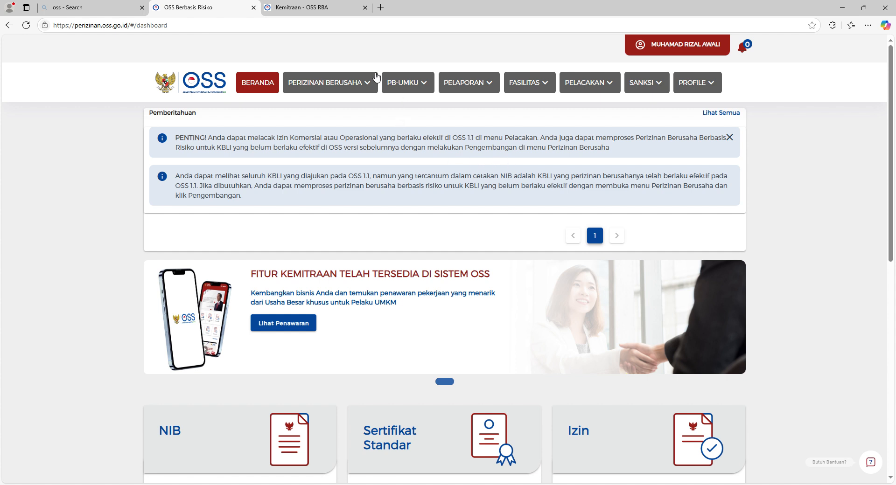
# Choose PENGEMBANGAN from the PERIZINAN BERUSAHA menu to start a business development application.
pyautogui.click(364, 88)
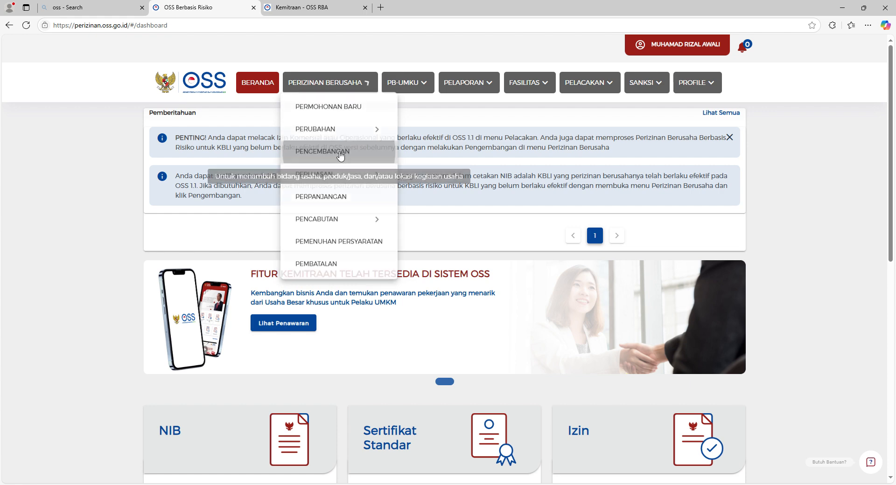
pyautogui.click(340, 156)
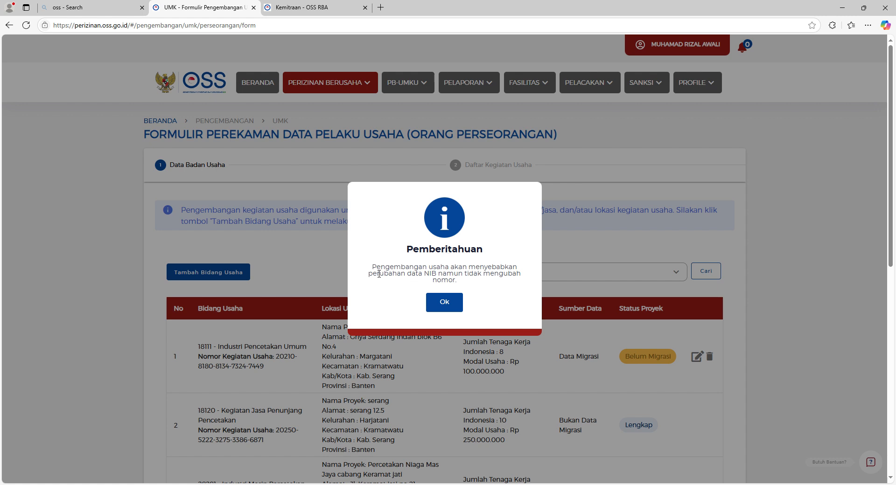
# Read the Pemberitahuan notice about NIB data changes and dismiss it with Ok.
pyautogui.moveTo(373, 268); pyautogui.dragTo(467, 278)
pyautogui.click(469, 279)
pyautogui.click(453, 308)
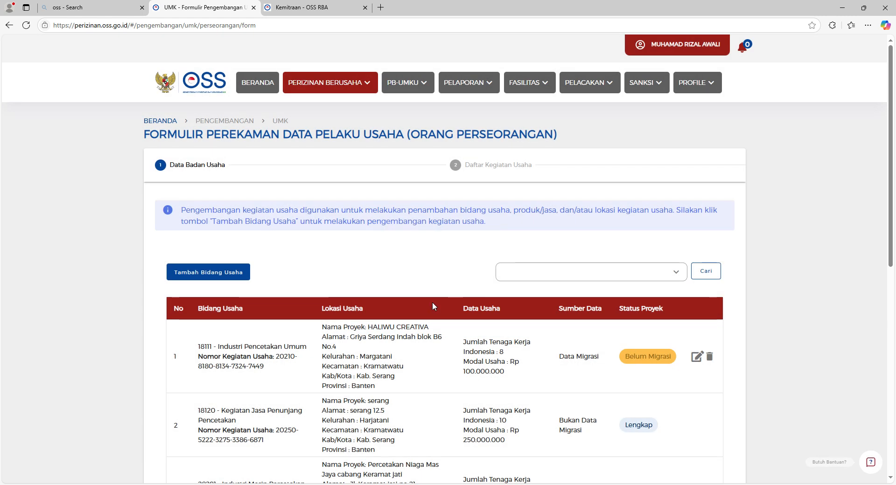
# Start Tambah Bidang Usaha and look over the empty Tambah Data Usaha (Perseorangan) form.
pyautogui.click(222, 274)
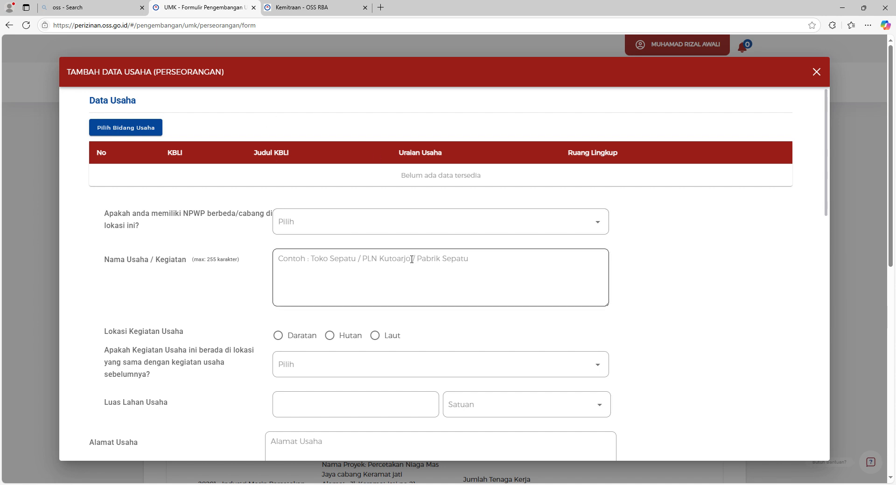
pyautogui.scroll(-15, 411, 259)
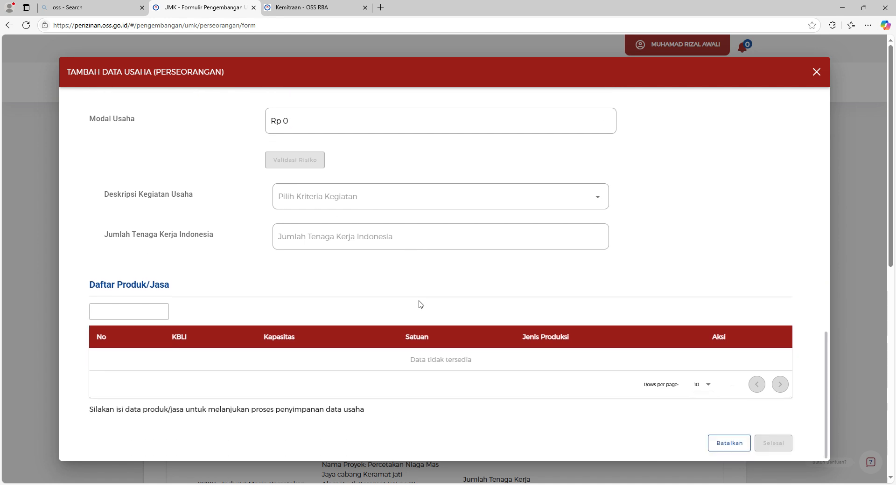
pyautogui.scroll(3, 421, 305)
pyautogui.scroll(2, 421, 307)
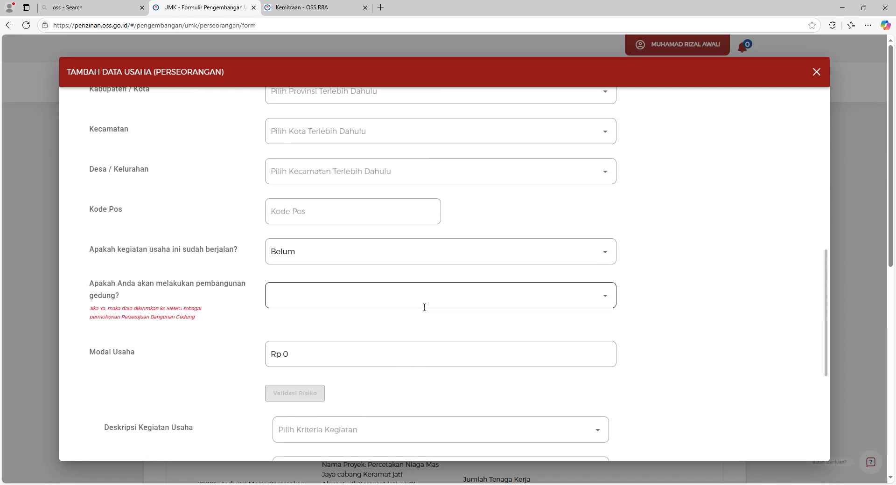
pyautogui.scroll(10, 424, 307)
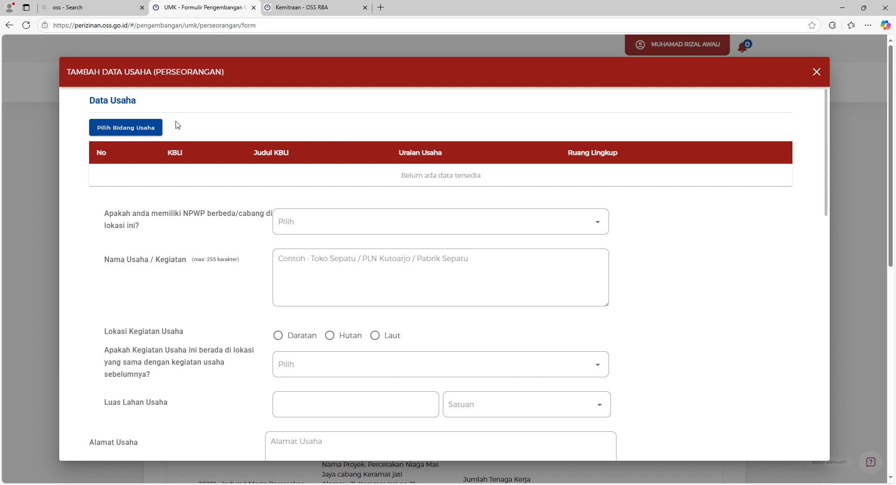
# Open Pilih Bidang Usaha and expand the Jenis Kegiatan Usaha dropdown in the KBLI dialog.
pyautogui.click(151, 131)
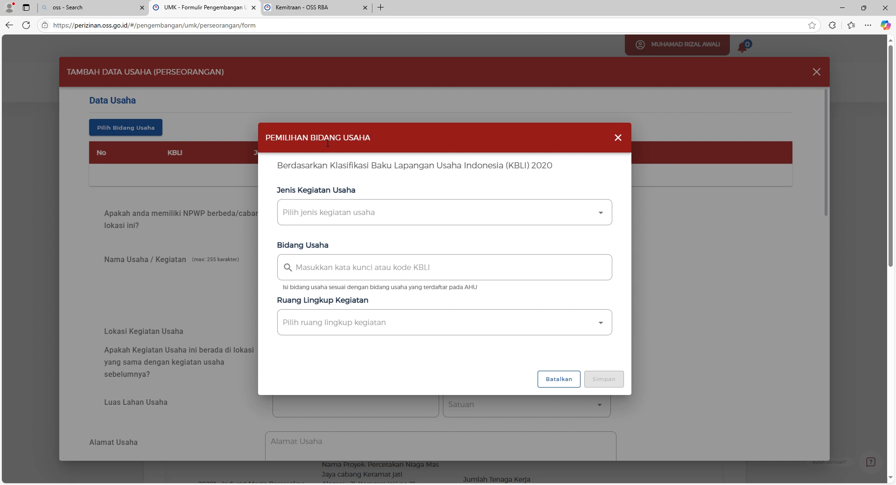
pyautogui.click(599, 217)
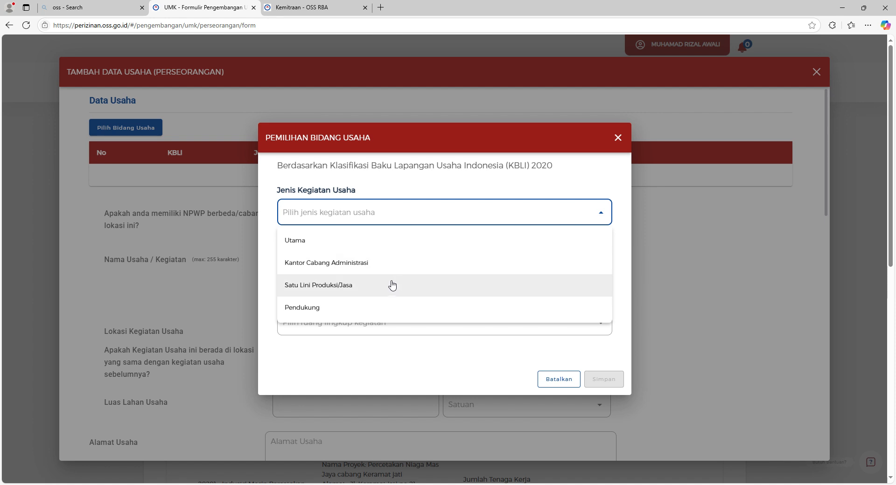
# Choose Utama, search 'salon mobil', pick KBLI 45202 Pencucian Dan Salon Mobil, and set scope Seluruh.
pyautogui.click(360, 241)
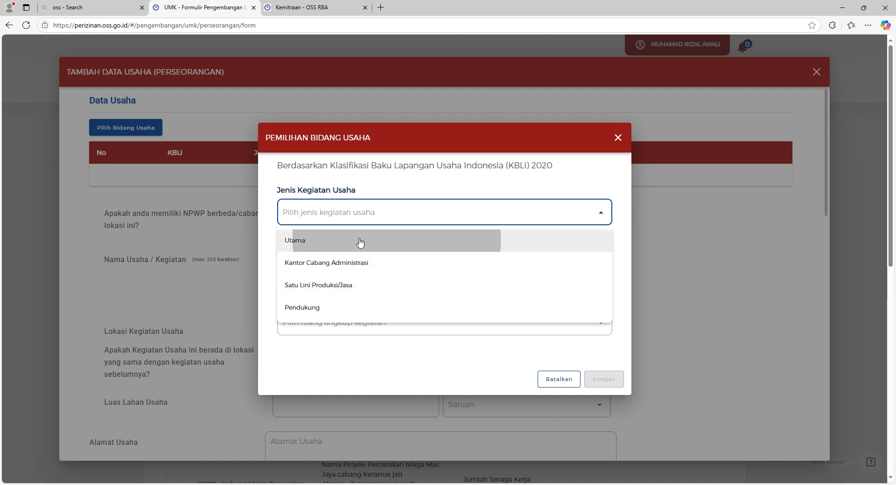
pyautogui.click(445, 279)
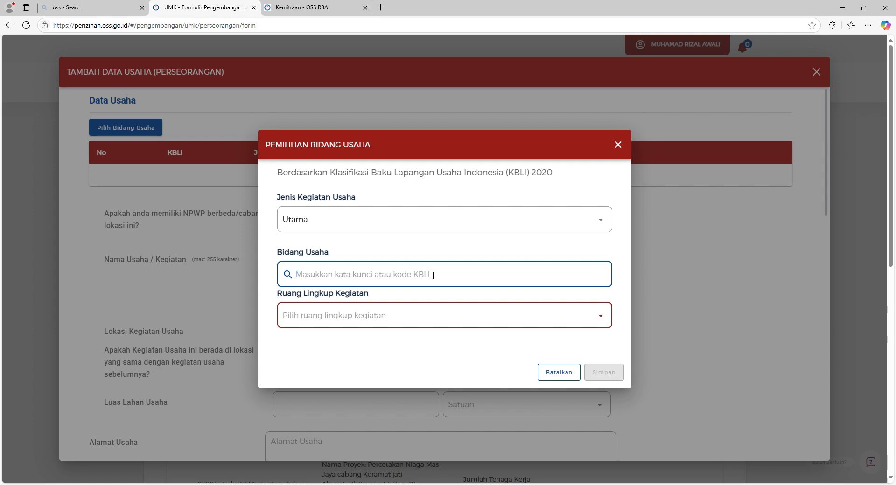
pyautogui.write('cuci')
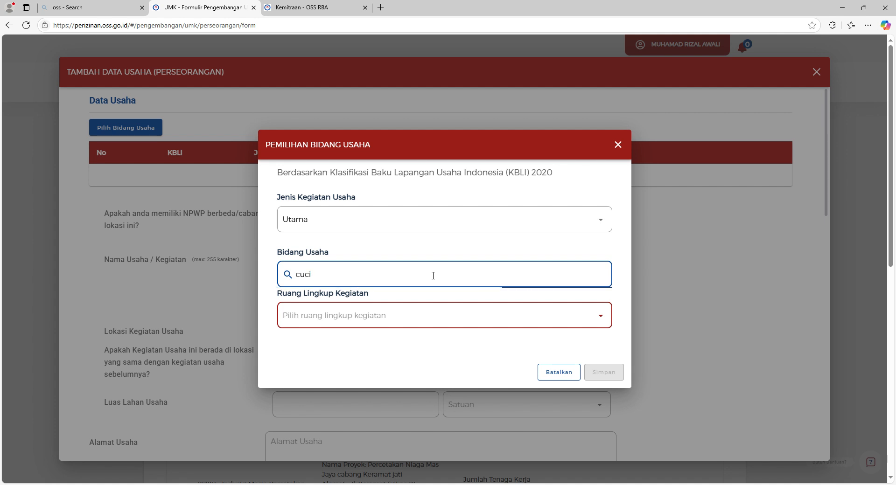
pyautogui.write(' mobil')
pyautogui.moveTo(357, 282); pyautogui.dragTo(297, 283)
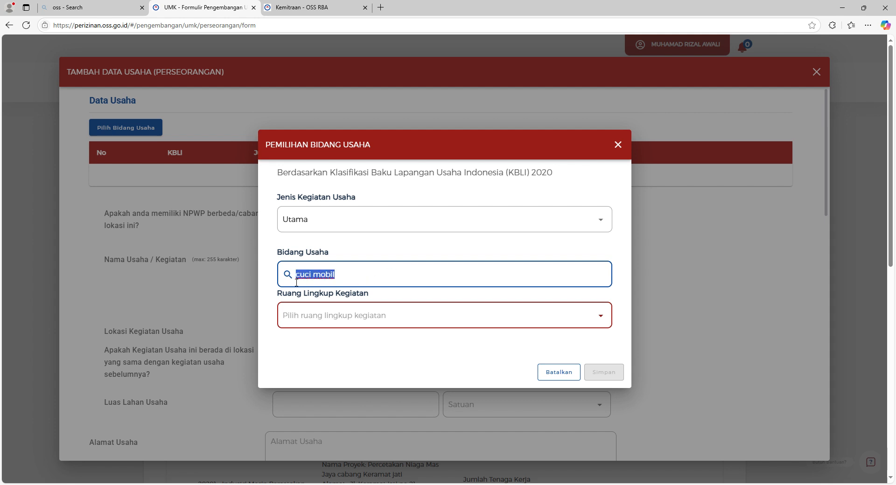
pyautogui.write('salon ')
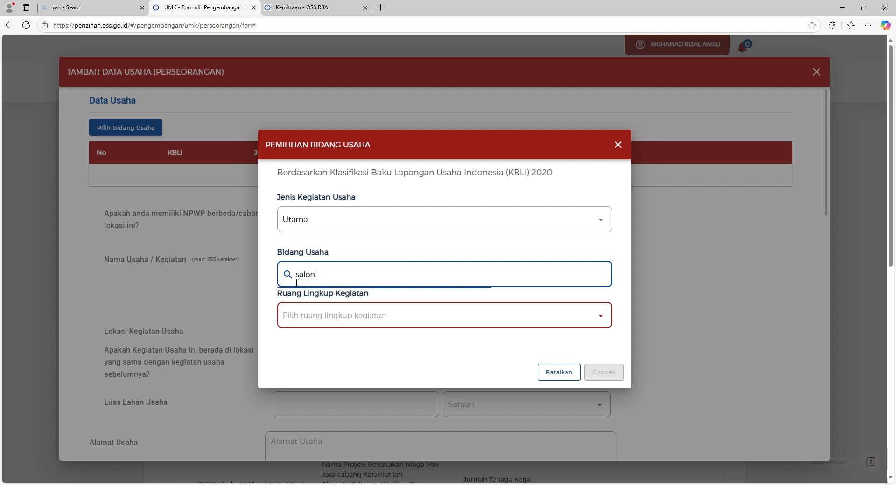
pyautogui.write('mobil')
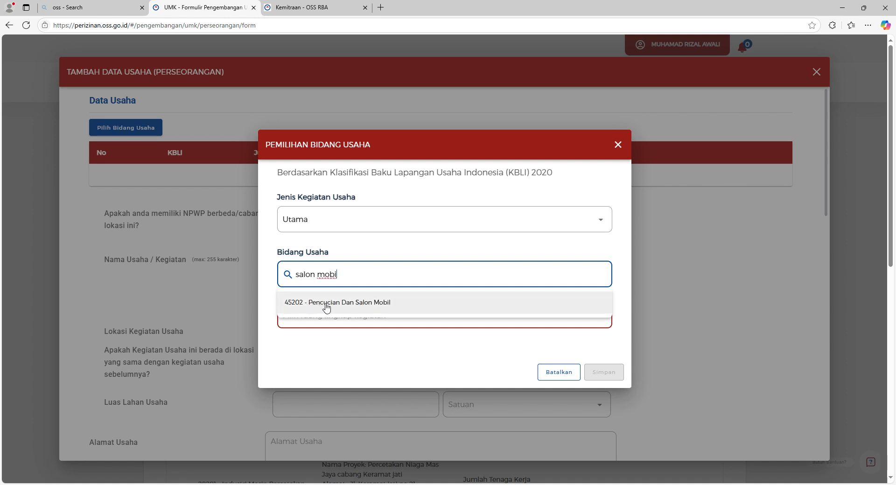
pyautogui.click(326, 309)
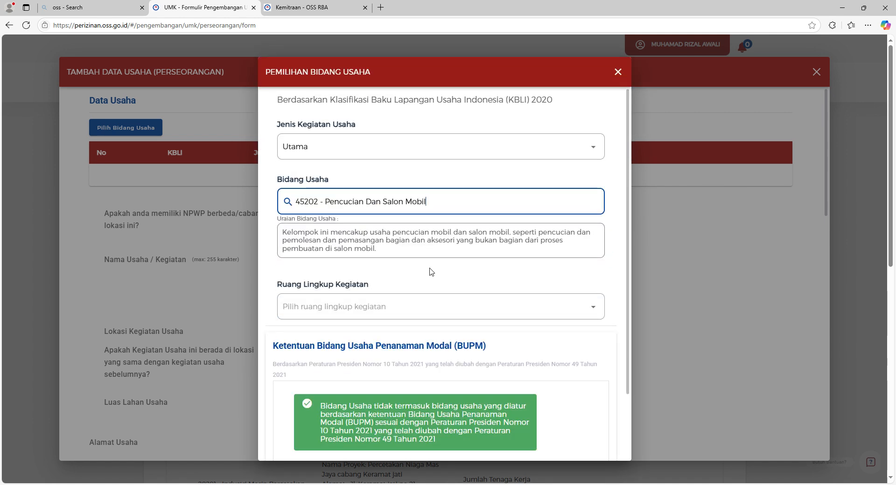
pyautogui.scroll(-2, 432, 272)
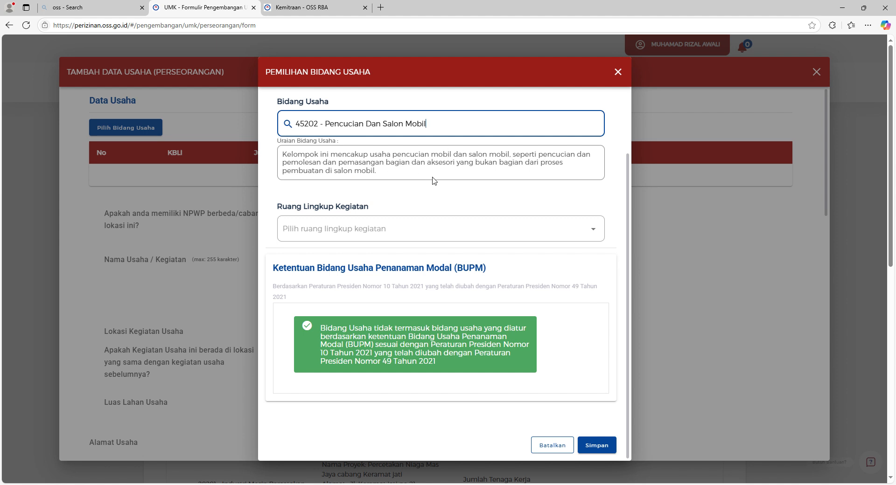
pyautogui.click(450, 230)
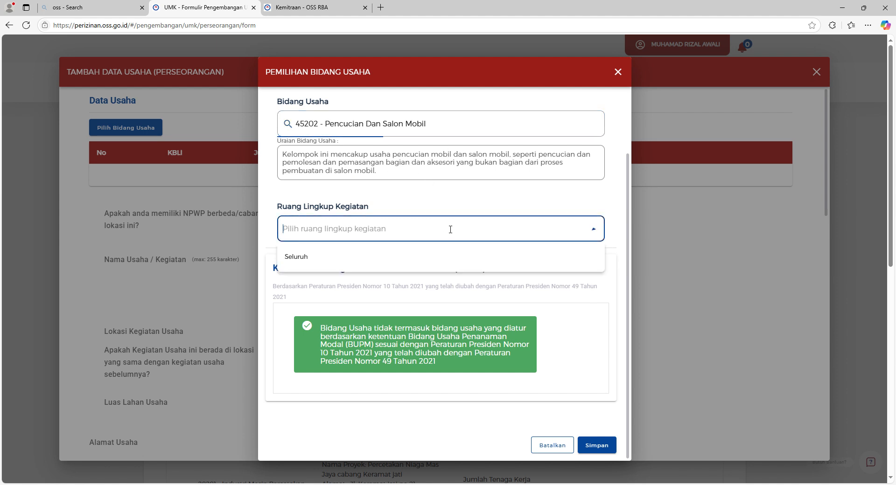
pyautogui.click(345, 262)
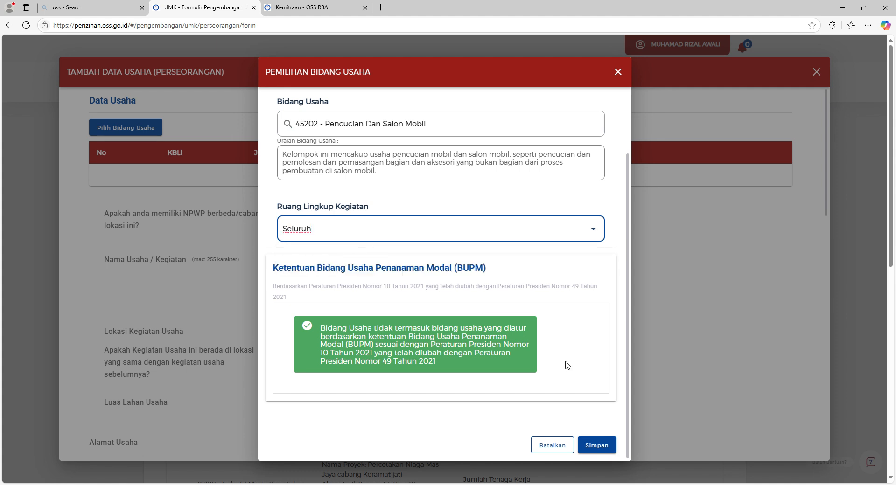
# Save KBLI 45202 into the Data Usaha table and answer Tidak to the separate-NPWP question.
pyautogui.click(606, 440)
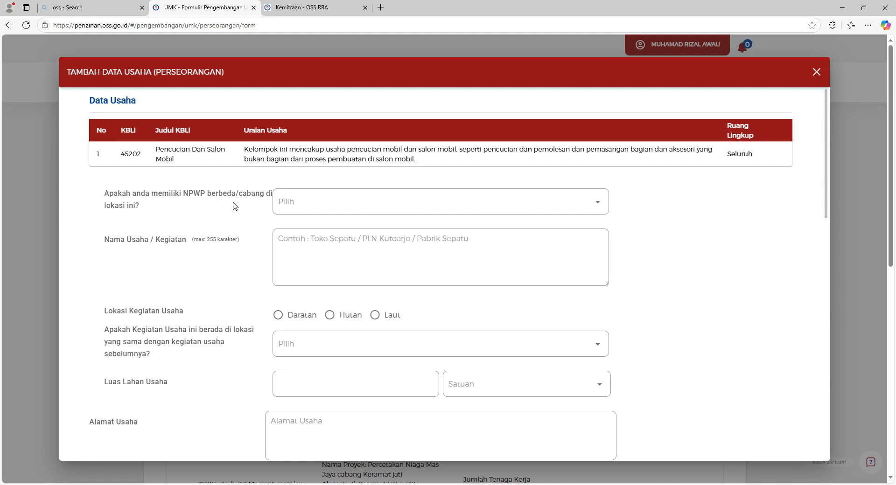
pyautogui.click(353, 208)
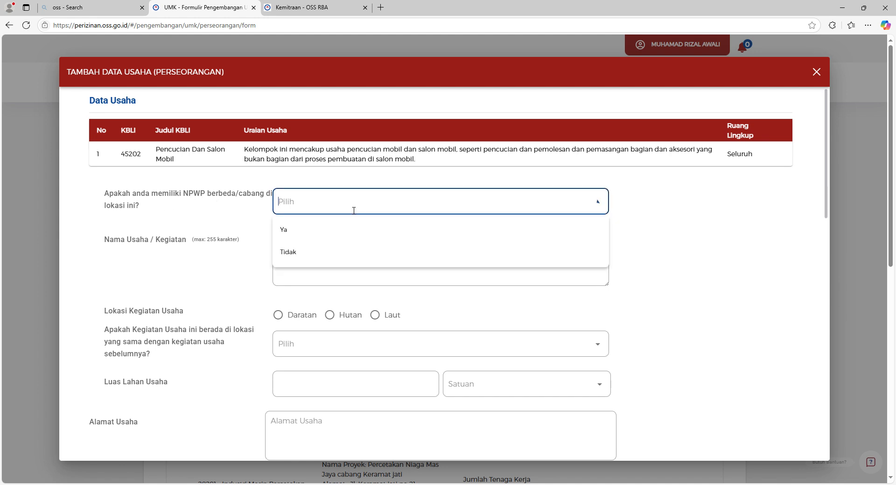
pyautogui.click(304, 257)
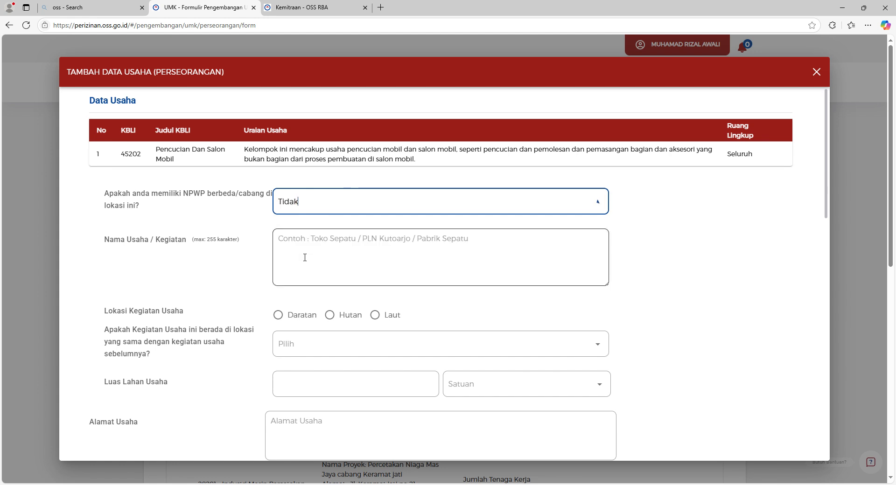
pyautogui.moveTo(192, 241); pyautogui.dragTo(204, 241)
pyautogui.click(247, 243)
# Enter 'Smart Clean' as the Nama Usaha / Kegiatan, correcting typos along the way.
pyautogui.scroll(-2, 261, 238)
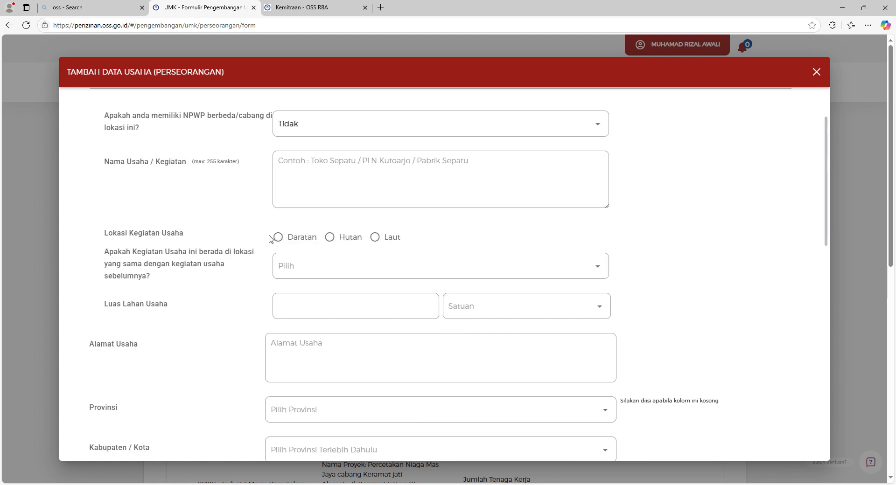
pyautogui.scroll(2, 336, 196)
pyautogui.click(385, 249)
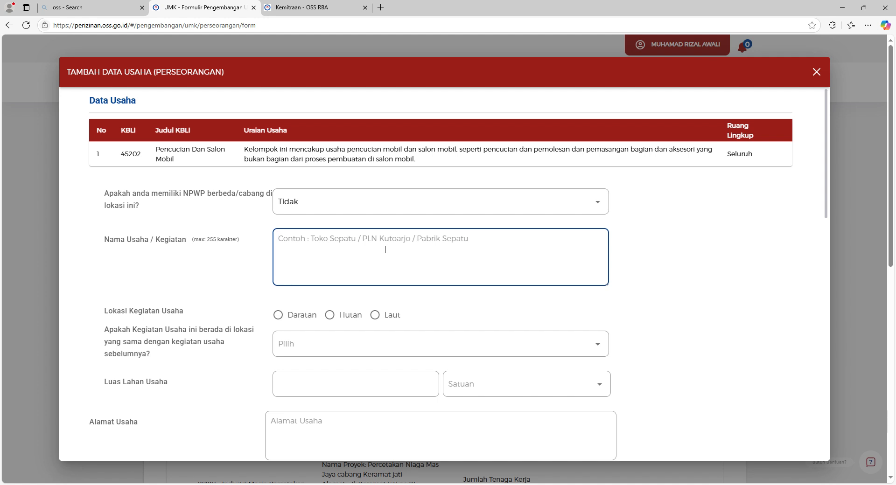
pyautogui.write('T')
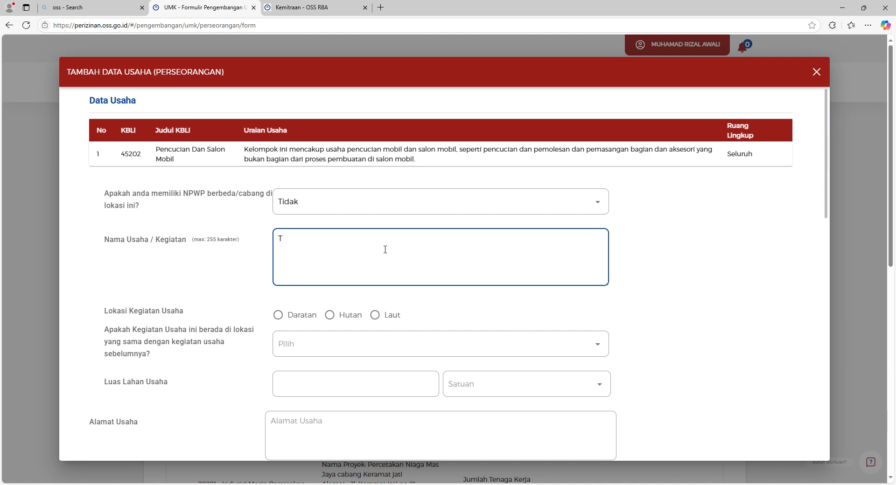
pyautogui.press('BackSpace')
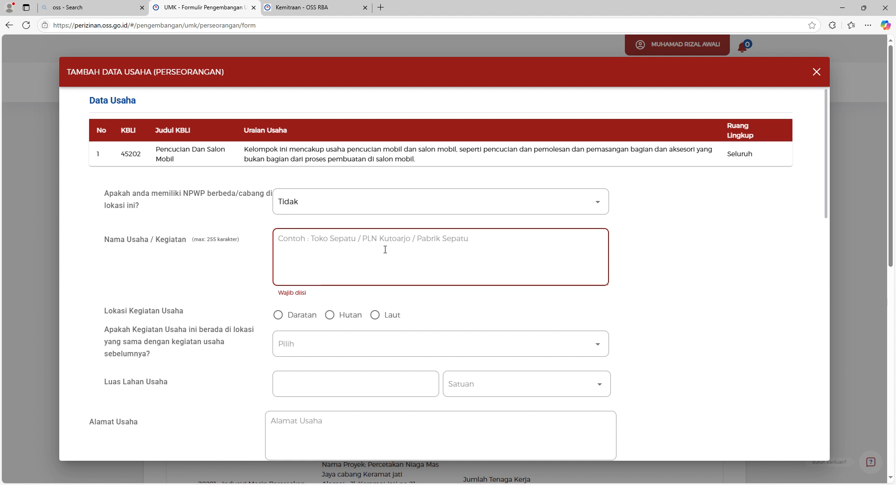
pyautogui.write('Smar')
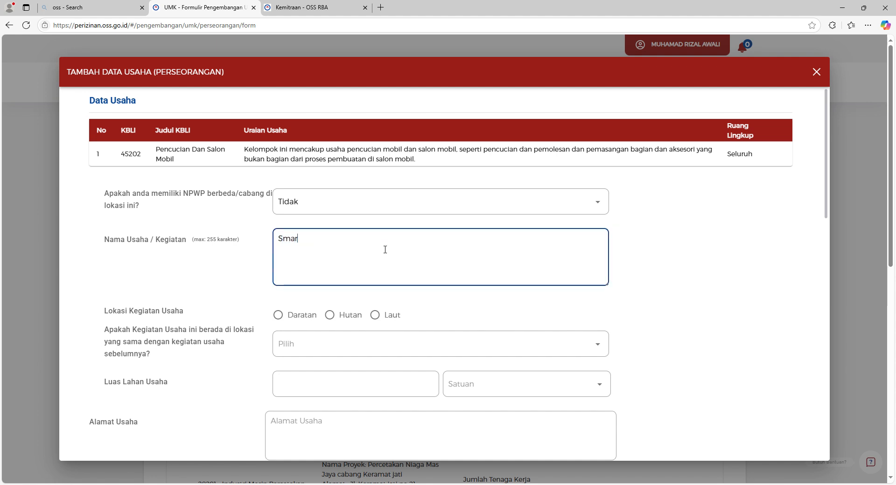
pyautogui.write('t Clea')
pyautogui.press('BackSpace')
pyautogui.press('BackSpace')
pyautogui.press('BackSpace')
pyautogui.write('M')
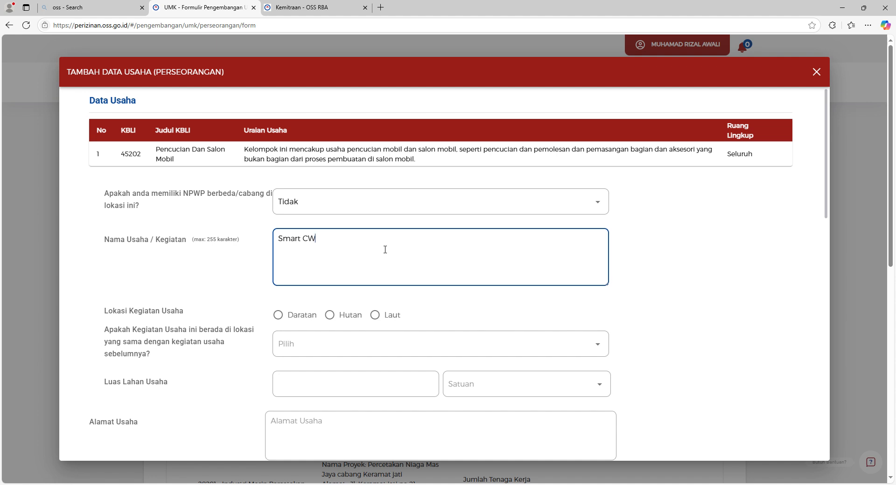
pyautogui.press('BackSpace')
pyautogui.write('LE')
pyautogui.press('BackSpace')
pyautogui.press('BackSpace')
pyautogui.write('lean')
pyautogui.scroll(-2, 385, 249)
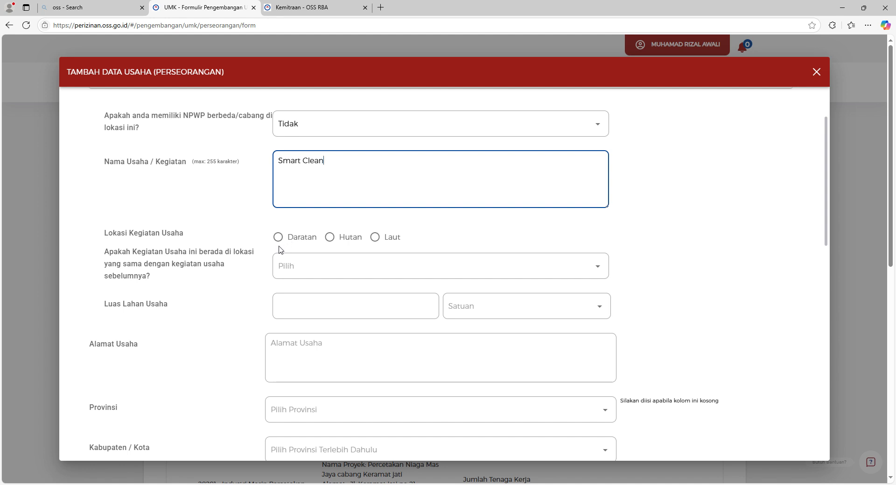
pyautogui.scroll(-2, 296, 252)
pyautogui.scroll(2, 315, 184)
pyautogui.click(278, 237)
pyautogui.scroll(-2, 233, 258)
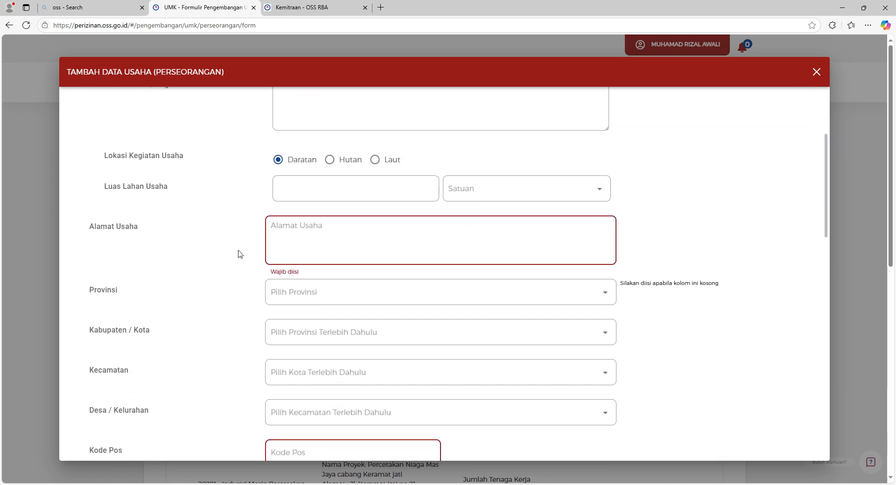
pyautogui.click(313, 196)
pyautogui.write('250')
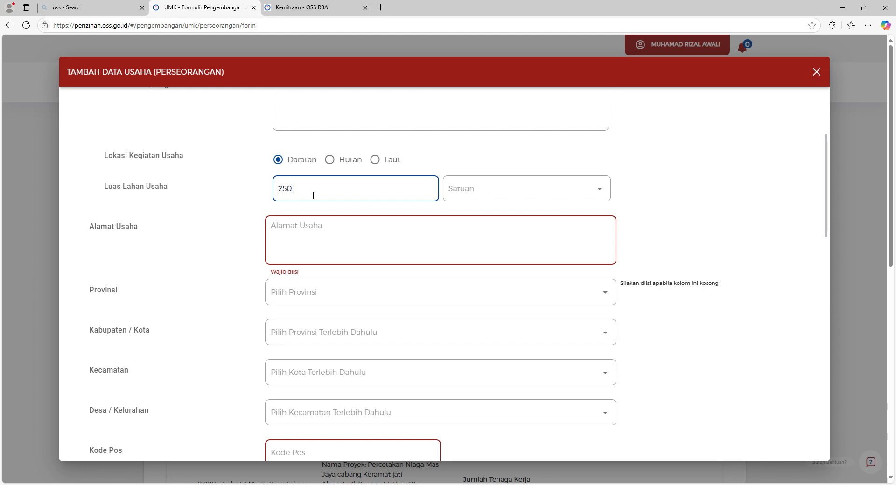
pyautogui.click(483, 192)
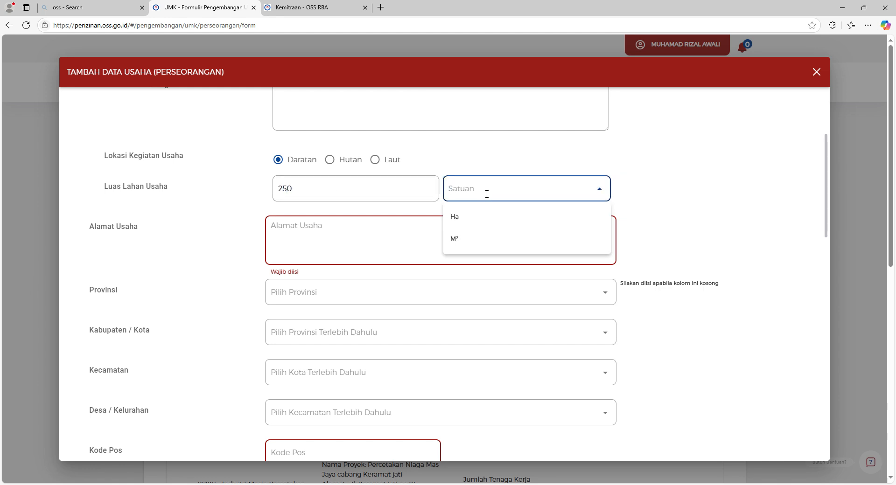
pyautogui.click(474, 245)
pyautogui.click(432, 247)
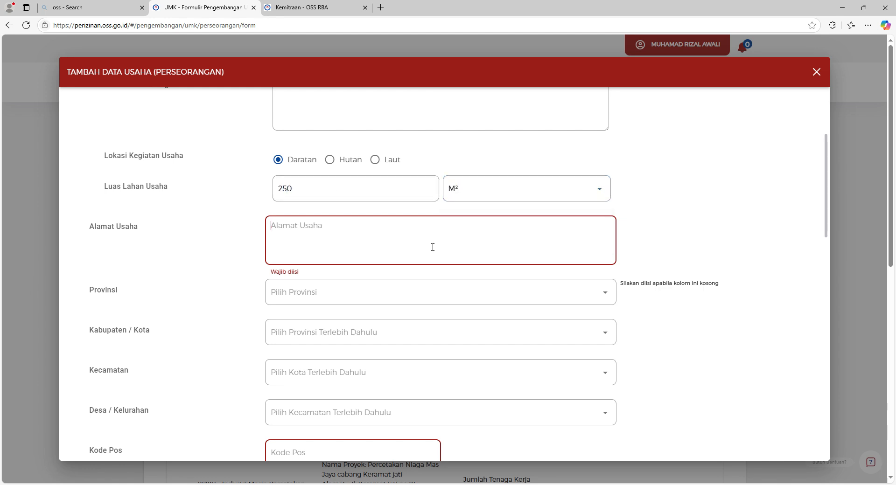
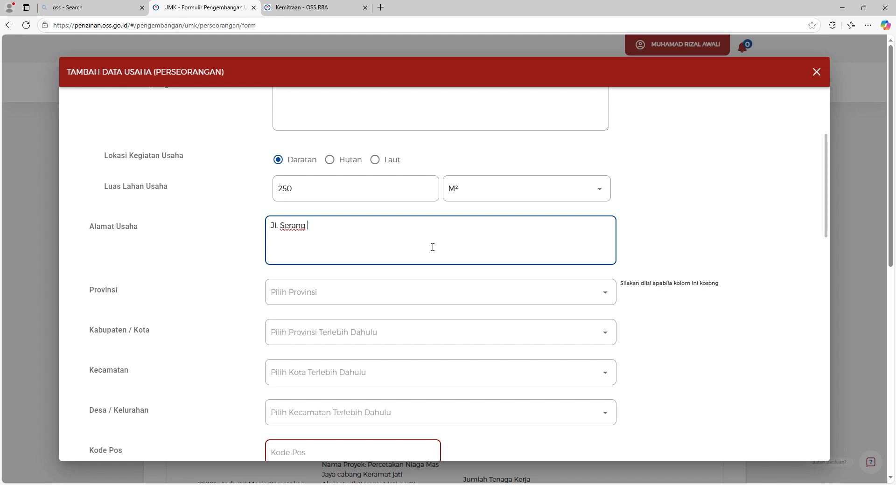
# Choose province Banten, regency Kab. Serang, subdistrict Ciruas and village Ciruas.
pyautogui.scroll(-2, 432, 247)
pyautogui.click(421, 220)
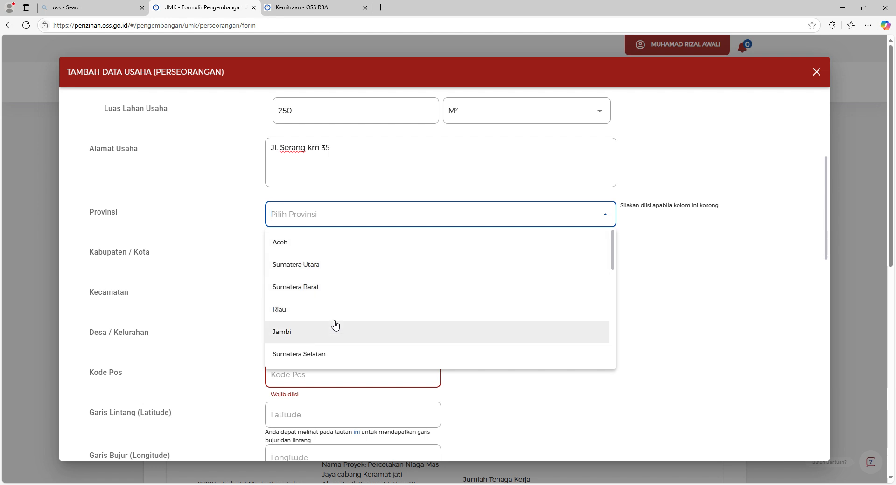
pyautogui.write('ban')
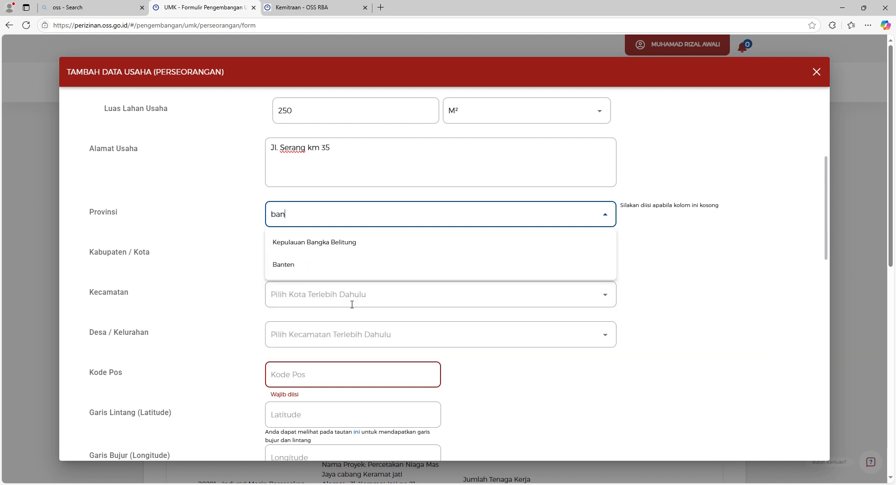
pyautogui.click(324, 279)
pyautogui.click(342, 260)
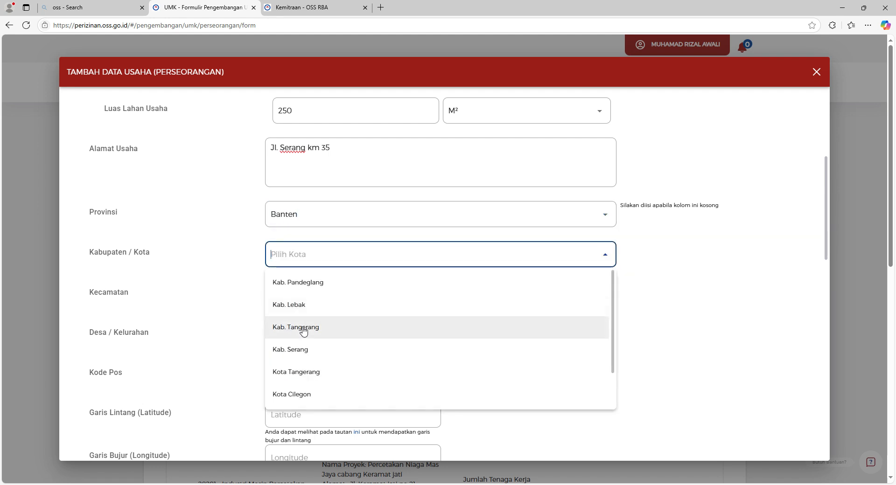
pyautogui.click(319, 350)
pyautogui.scroll(-2, 320, 299)
pyautogui.click(286, 219)
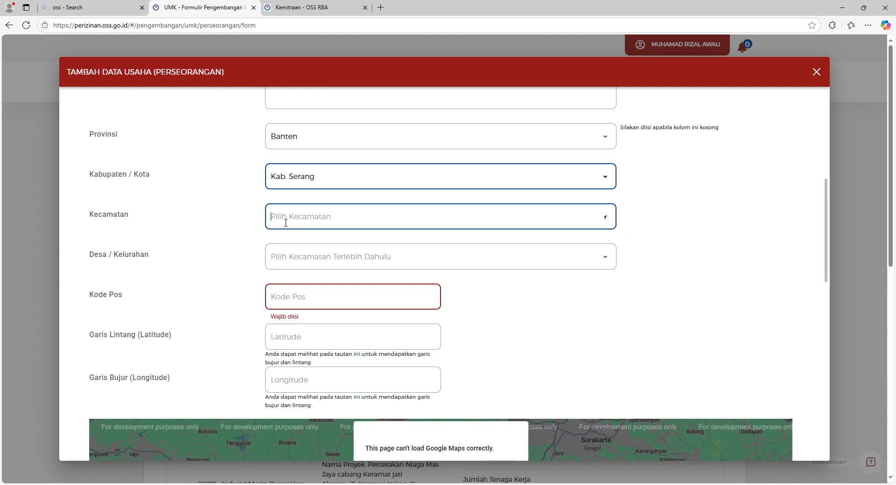
pyautogui.click(306, 336)
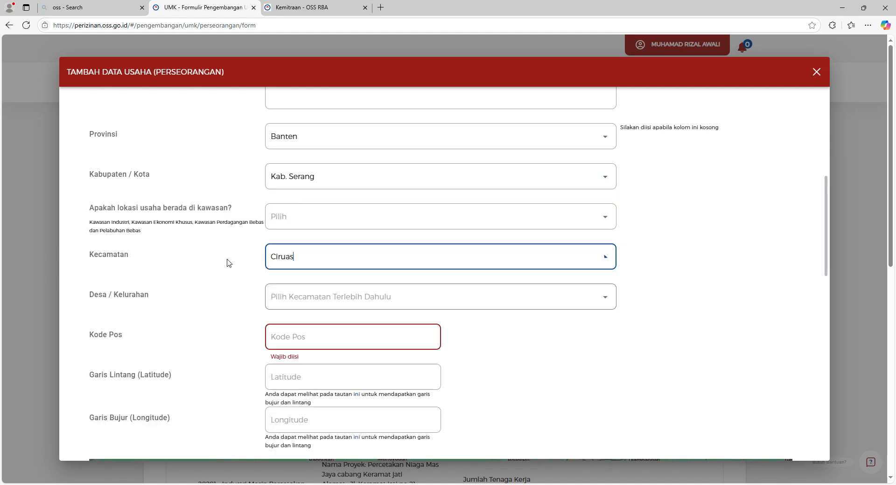
pyautogui.scroll(-2, 227, 263)
pyautogui.click(337, 228)
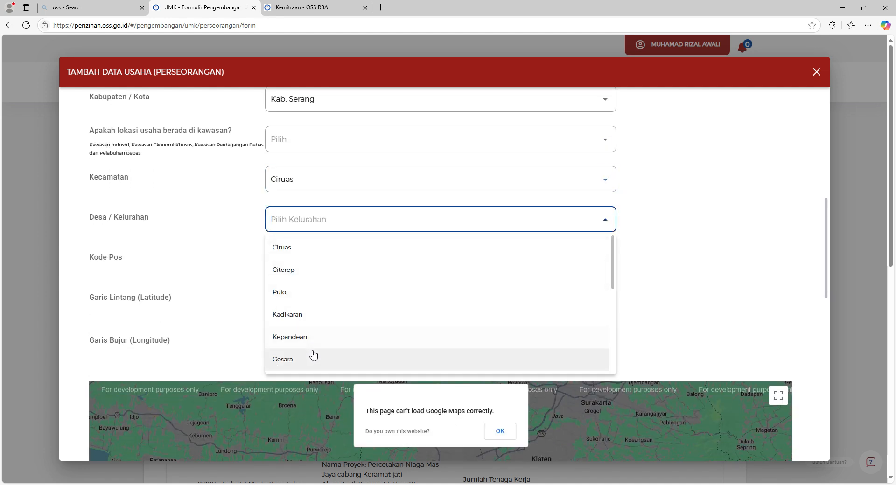
pyautogui.click(306, 245)
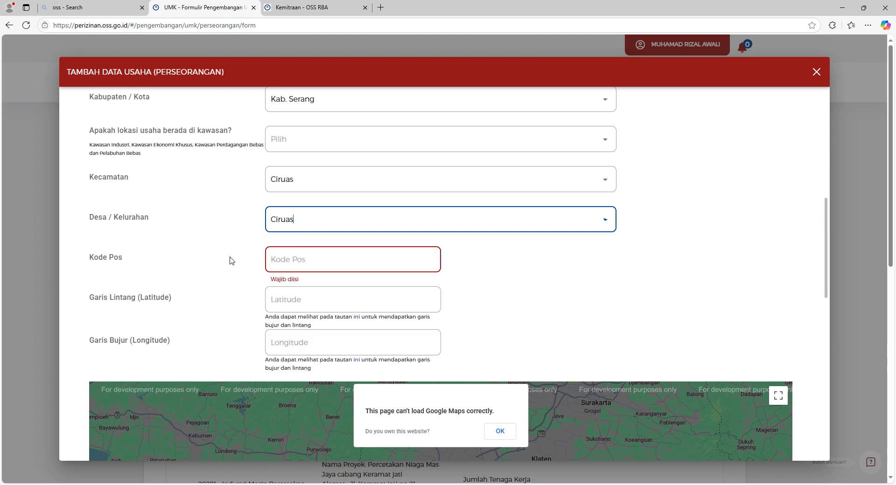
# Enter postal code 42513.
pyautogui.scroll(-2, 229, 261)
pyautogui.click(296, 190)
pyautogui.write('4251')
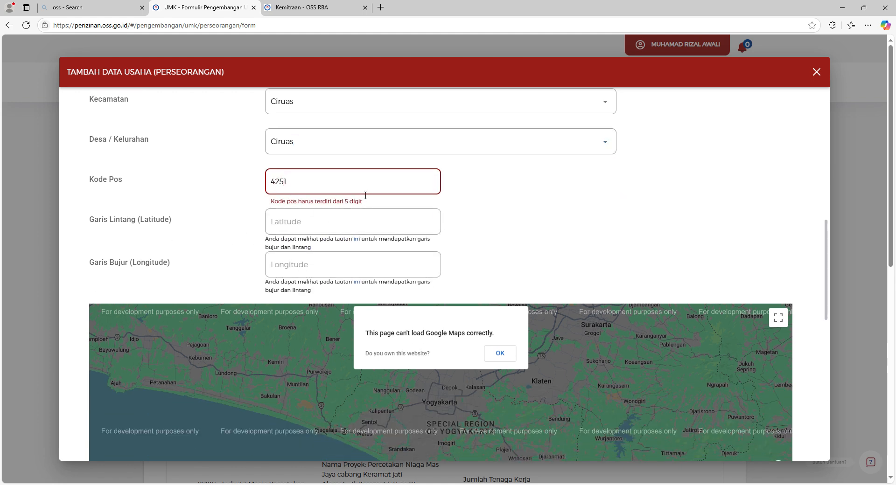
pyautogui.write('3')
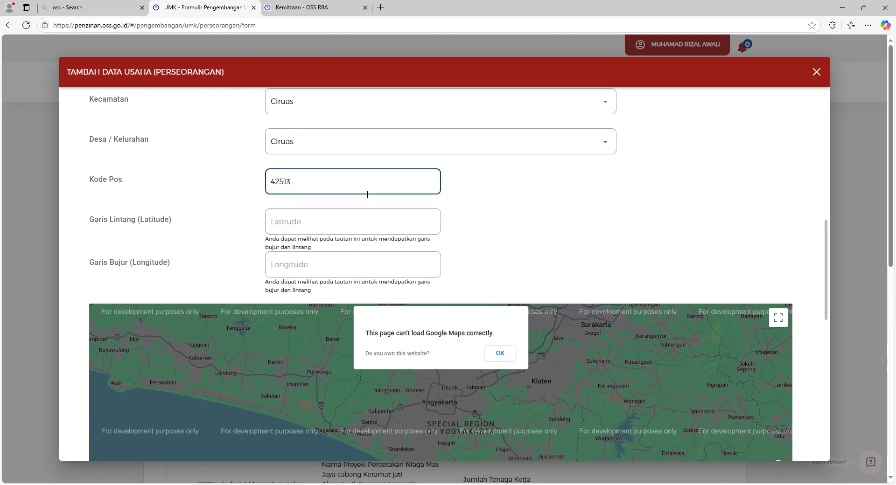
pyautogui.click(356, 224)
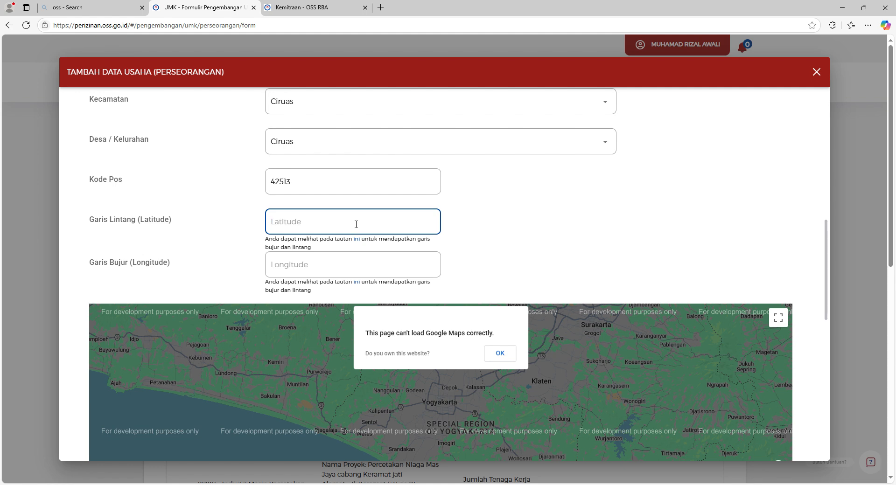
# Fill in the saved latitude and longitude values.
pyautogui.click(333, 263)
pyautogui.scroll(-2, 480, 252)
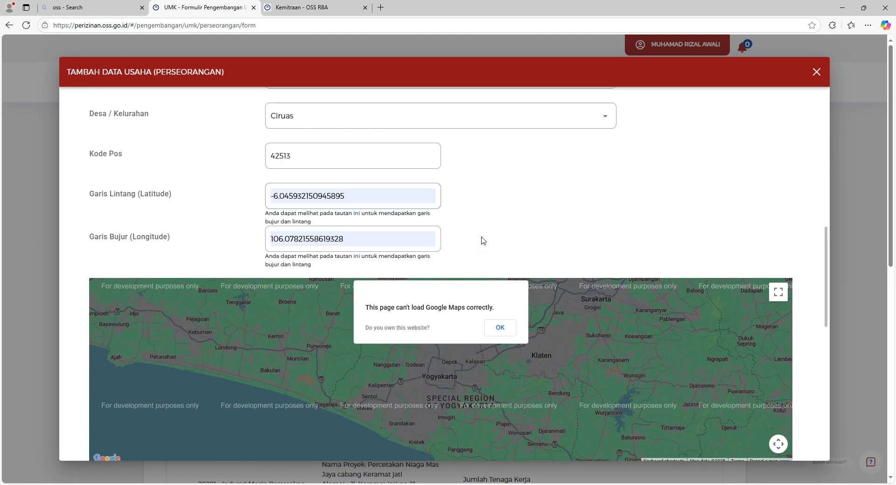
pyautogui.scroll(-2, 482, 241)
pyautogui.scroll(-4, 507, 252)
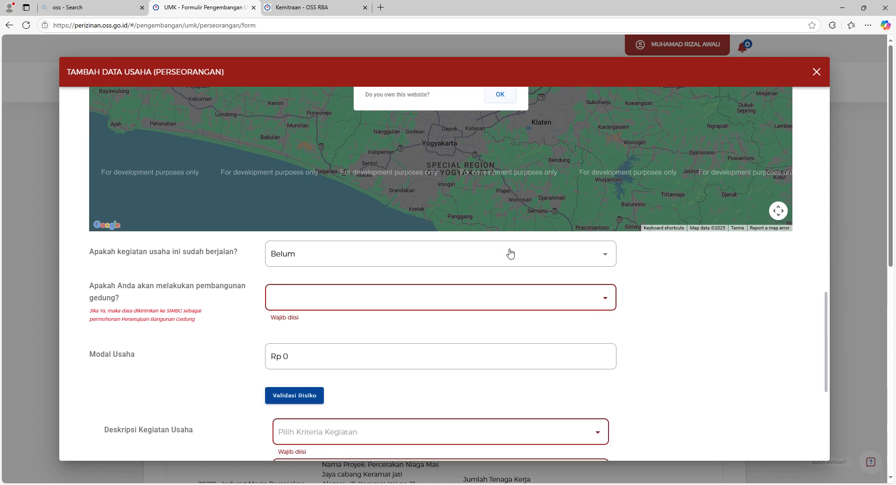
pyautogui.scroll(-2, 510, 254)
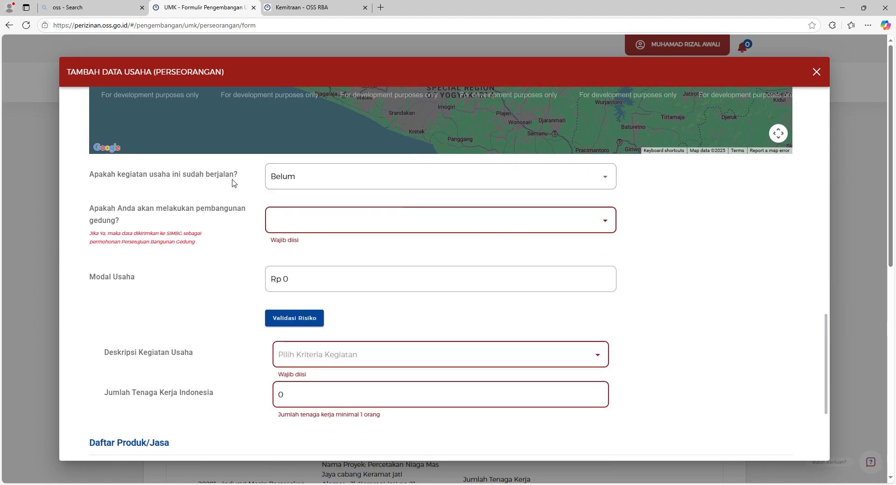
# Record the business as already running (Sudah) since May 2025.
pyautogui.click(353, 185)
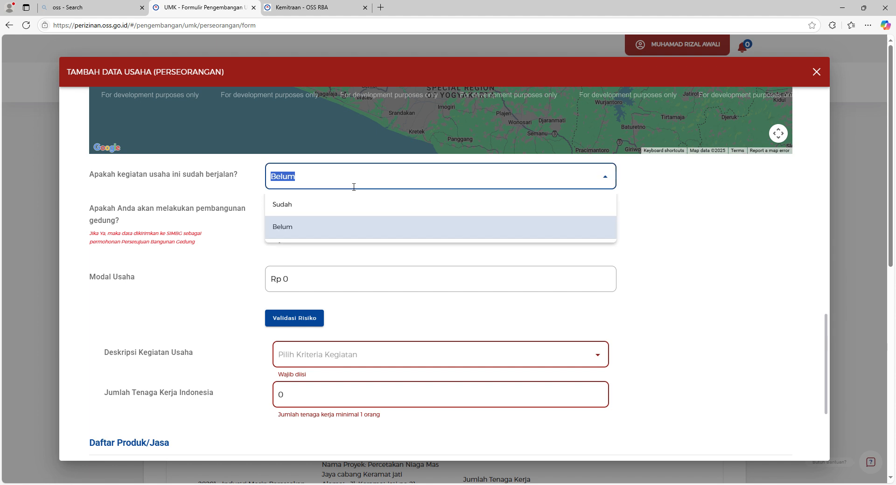
pyautogui.click(310, 208)
pyautogui.click(329, 219)
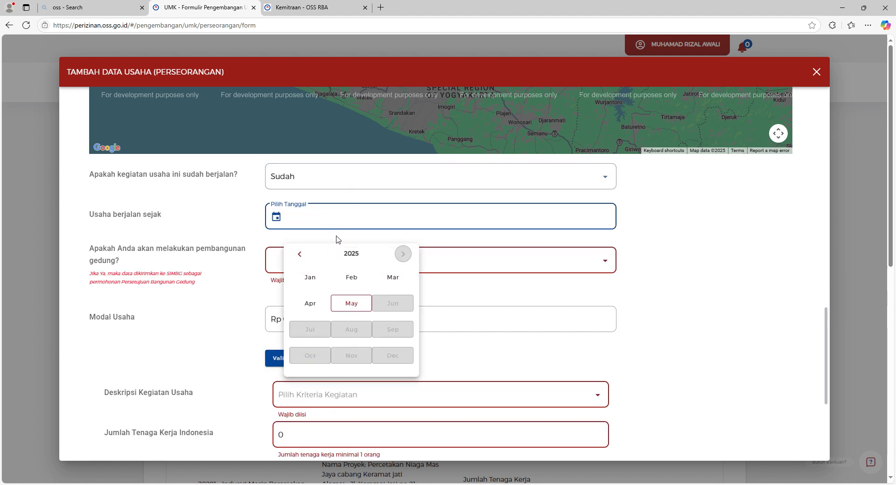
pyautogui.click(365, 306)
pyautogui.scroll(-2, 234, 219)
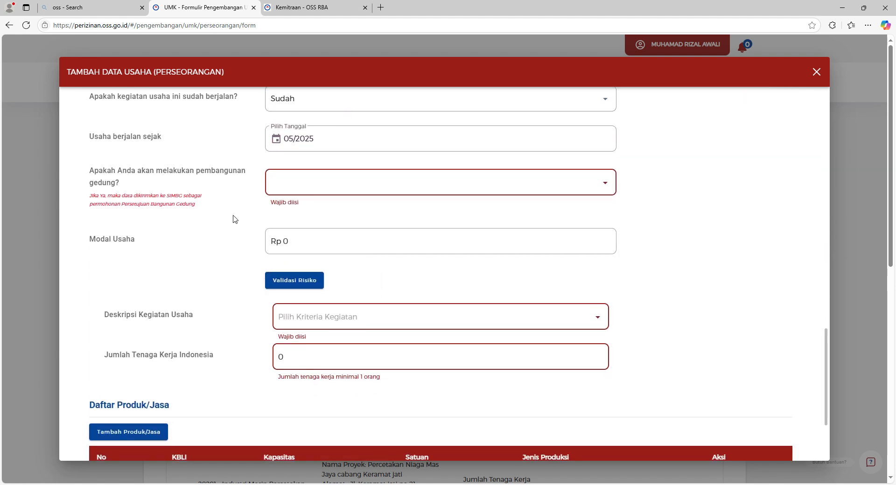
# Answer Tidak to the building construction question.
pyautogui.moveTo(126, 171); pyautogui.dragTo(203, 187)
pyautogui.click(202, 186)
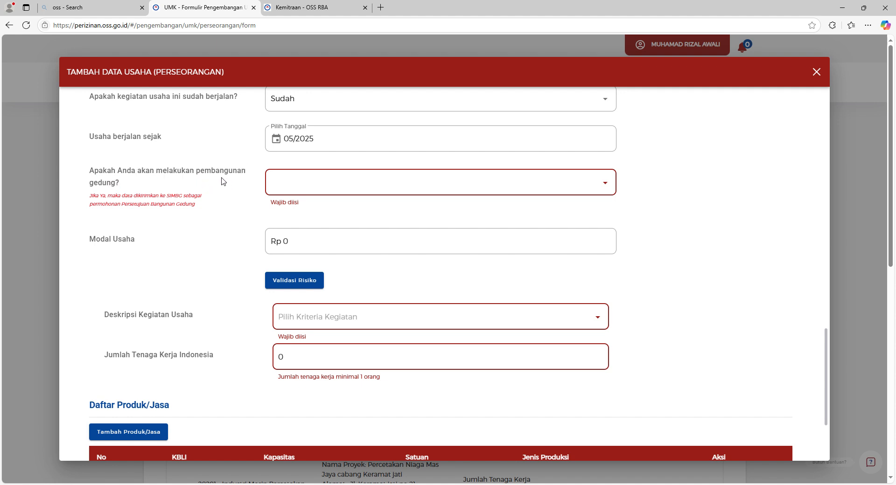
pyautogui.click(328, 194)
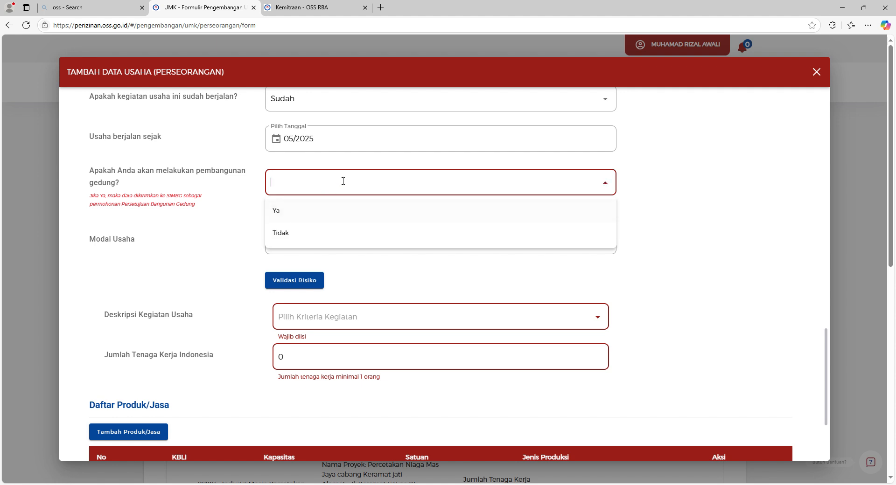
pyautogui.click(308, 233)
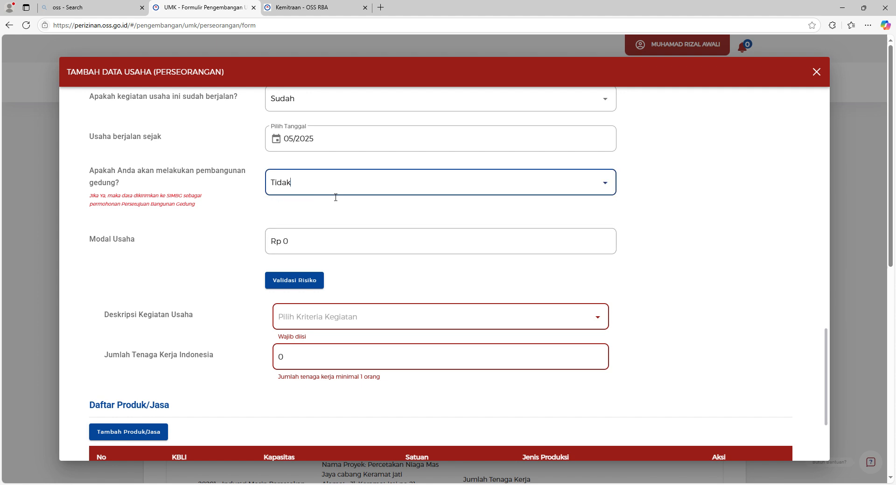
# Set business capital to Rp 250.000.000 and run Validasi Risiko, which flags the missing land-area unit.
pyautogui.click(312, 241)
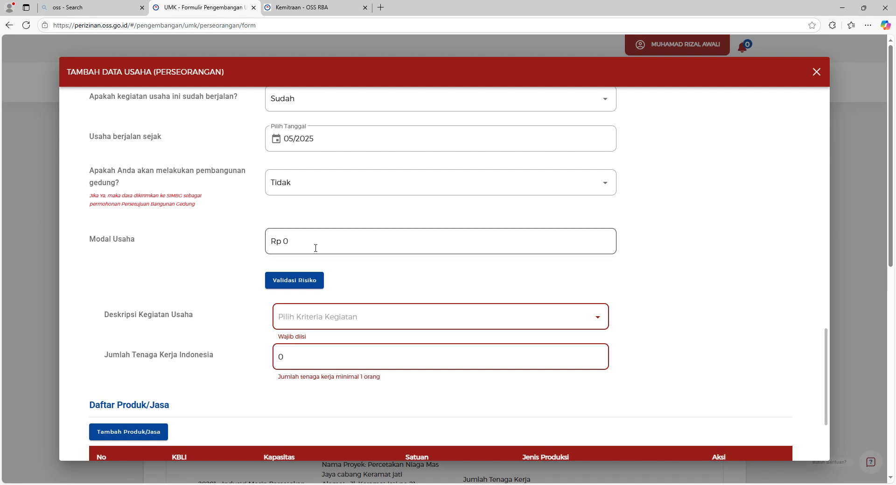
pyautogui.doubleClick(322, 246)
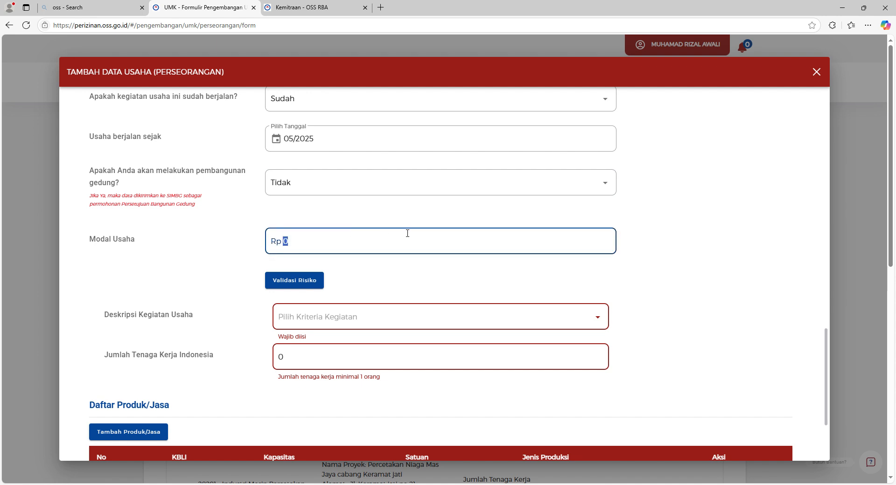
pyautogui.write('250.000.000')
pyautogui.scroll(-2, 398, 231)
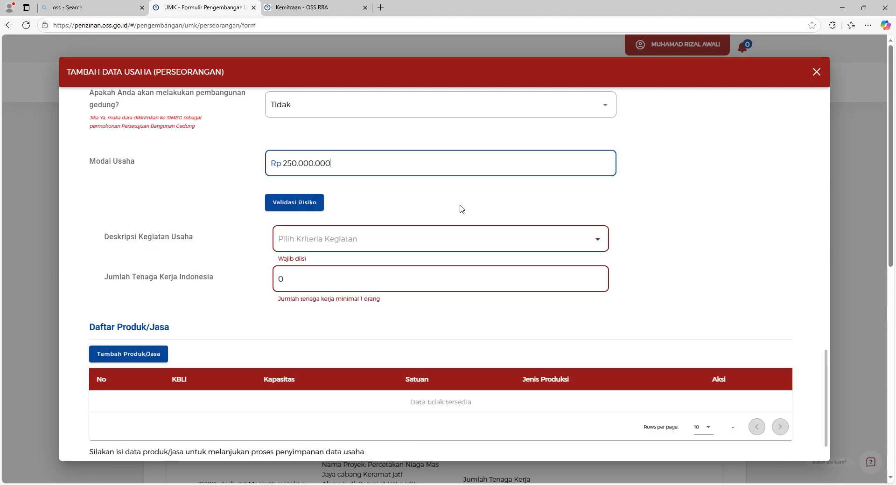
pyautogui.click(344, 219)
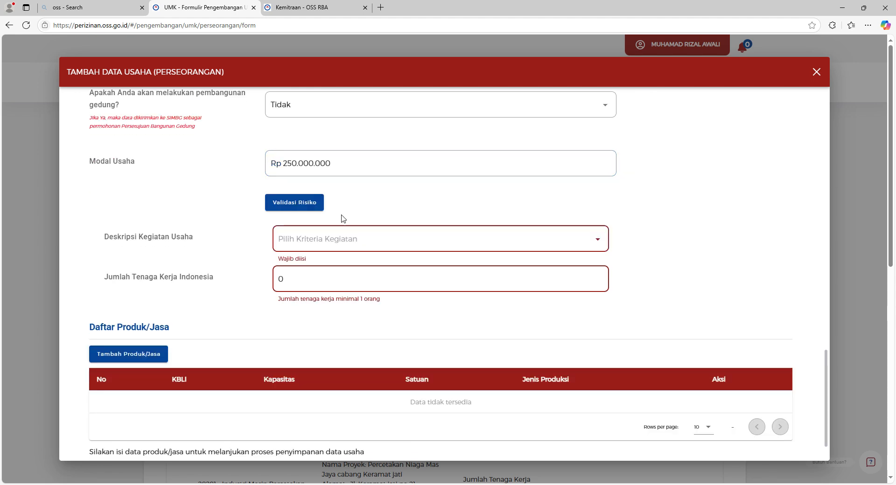
pyautogui.click(317, 210)
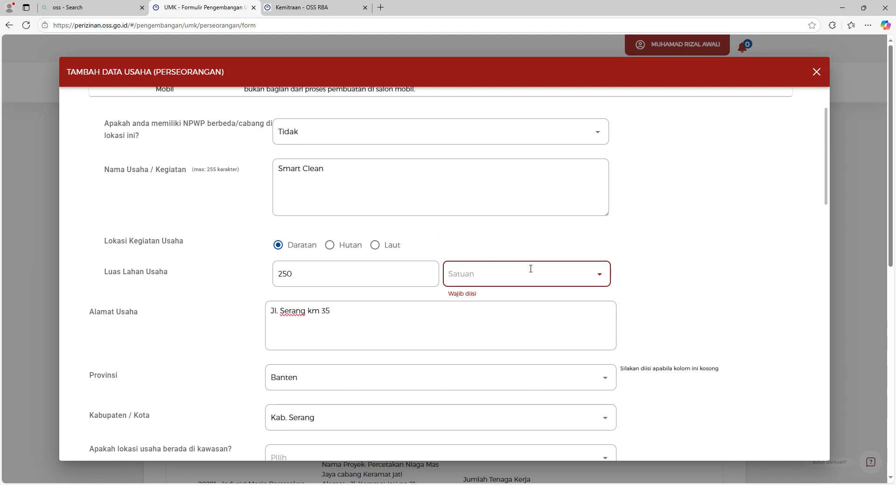
# Set the land-area unit to m².
pyautogui.click(604, 281)
pyautogui.click(476, 325)
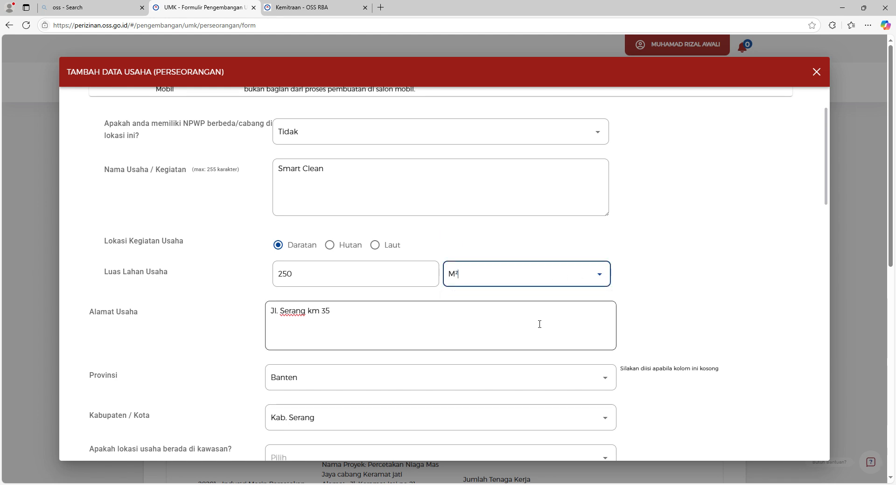
pyautogui.scroll(-7, 540, 324)
pyautogui.scroll(-15, 536, 322)
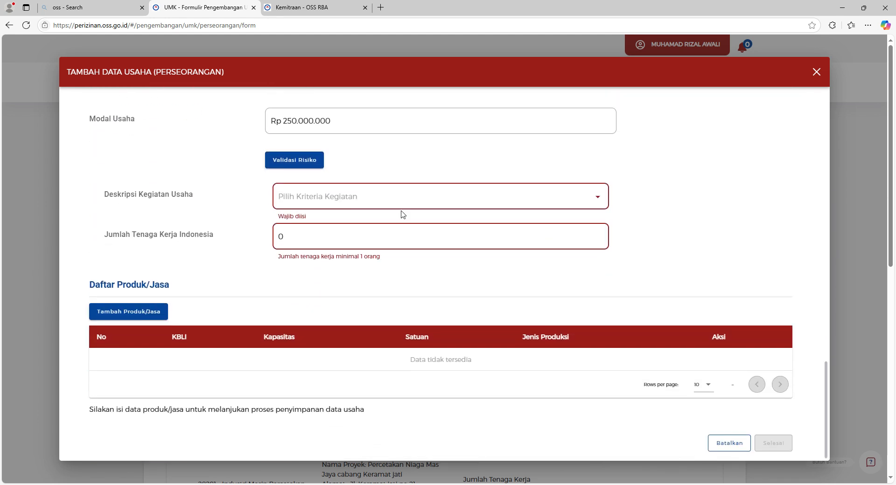
# Validate the risk and confirm the result: Mikro business scale, Rendah risk level.
pyautogui.click(309, 167)
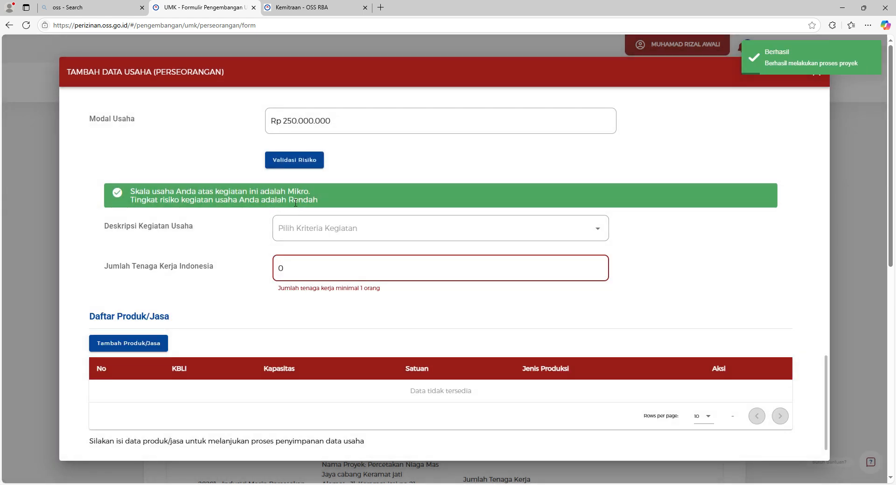
pyautogui.moveTo(192, 193); pyautogui.dragTo(292, 197)
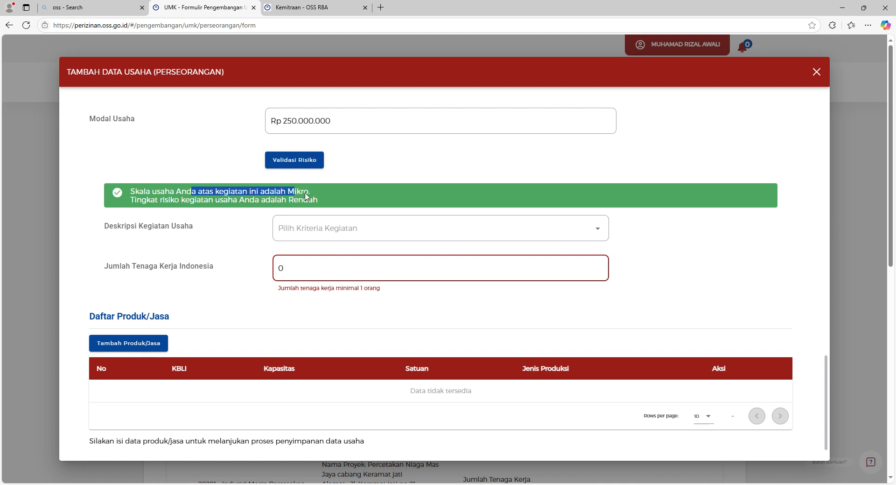
pyautogui.click(310, 197)
pyautogui.moveTo(176, 207); pyautogui.dragTo(295, 206)
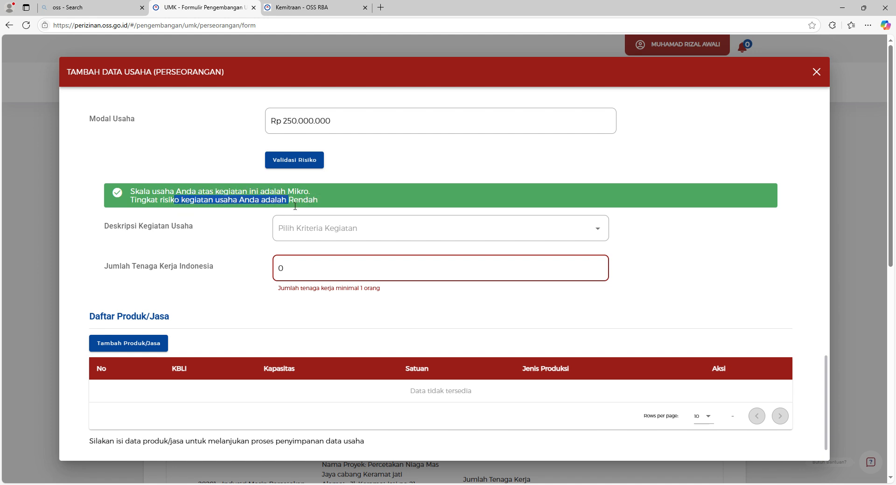
pyautogui.click(341, 207)
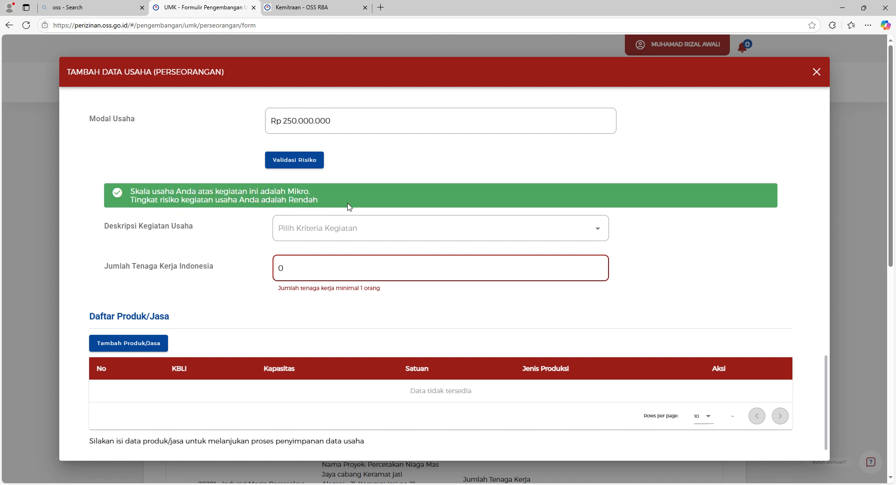
# Set the activity description to Kabupaten/ Kota and the Indonesian worker count to 45.
pyautogui.click(365, 234)
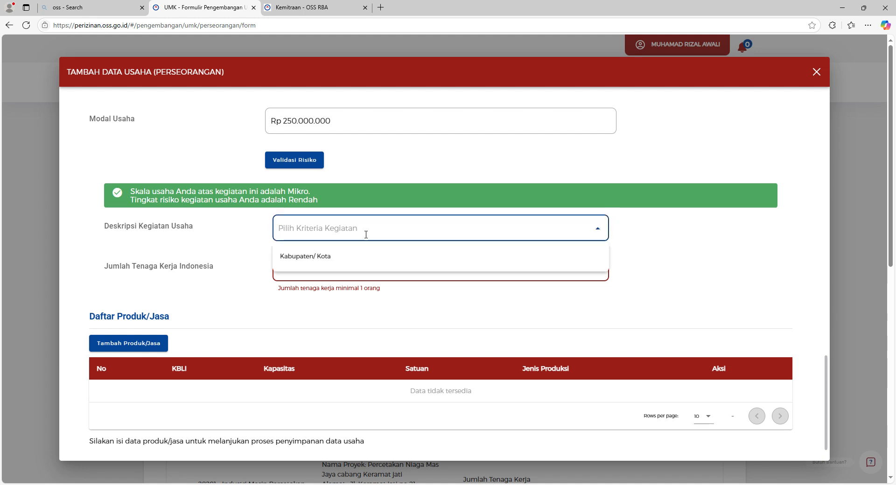
pyautogui.click(470, 260)
pyautogui.doubleClick(317, 262)
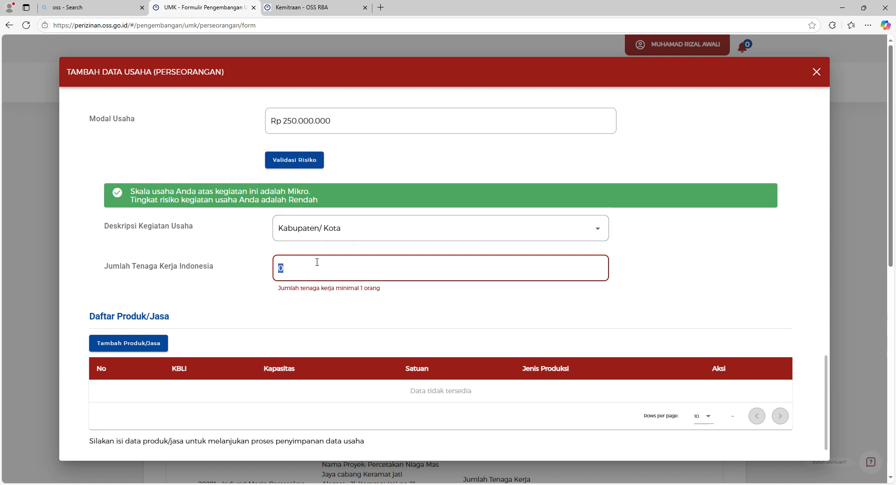
pyautogui.write('45')
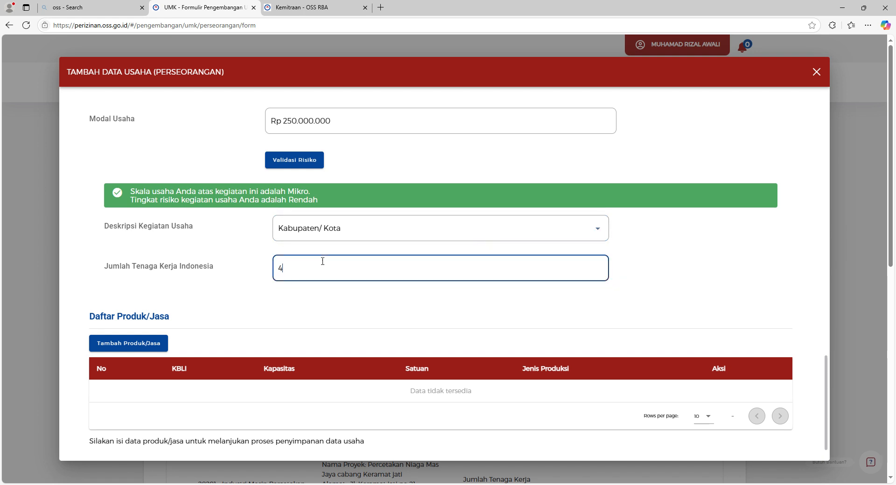
pyautogui.click(346, 301)
pyautogui.scroll(-1, 346, 301)
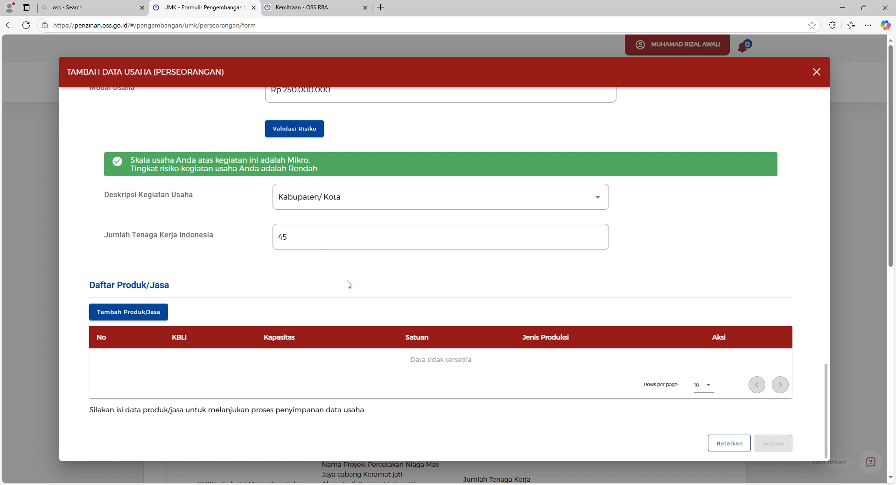
# Add and save product Jasa Perdagangan - Pencucian dan Salon Mobil with capacity 500.000.000 Rp.
pyautogui.click(159, 315)
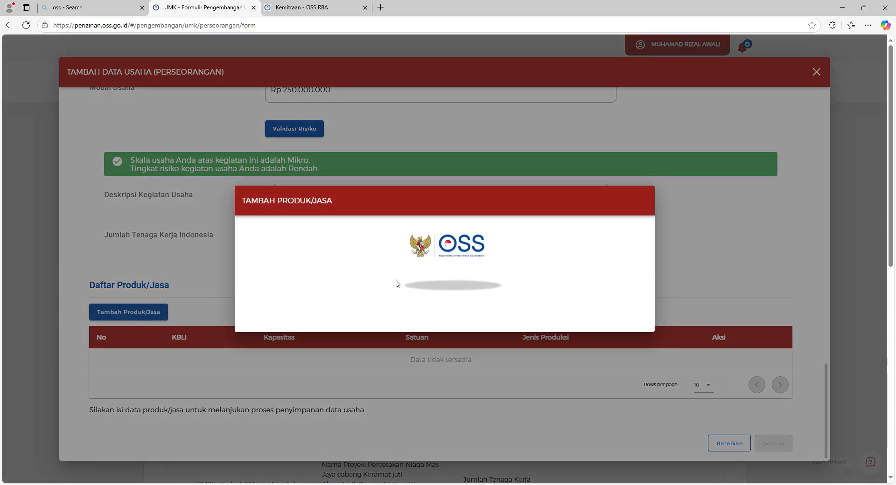
pyautogui.click(379, 219)
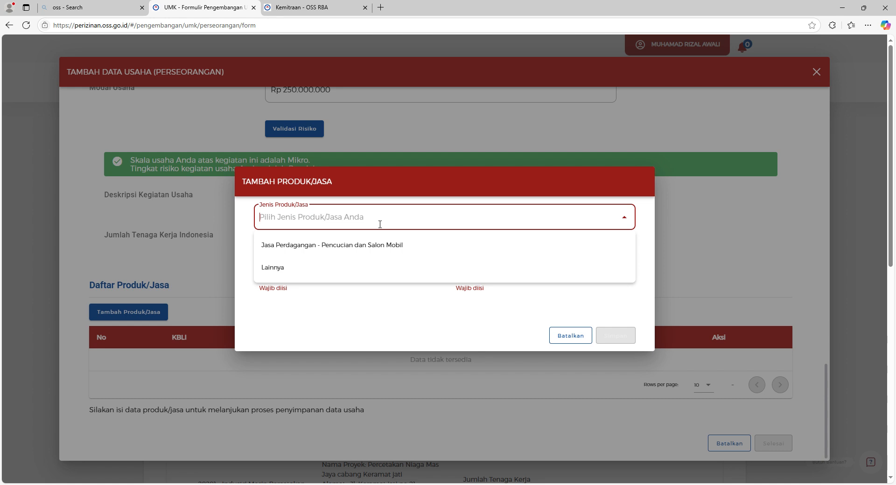
pyautogui.click(381, 249)
pyautogui.click(363, 268)
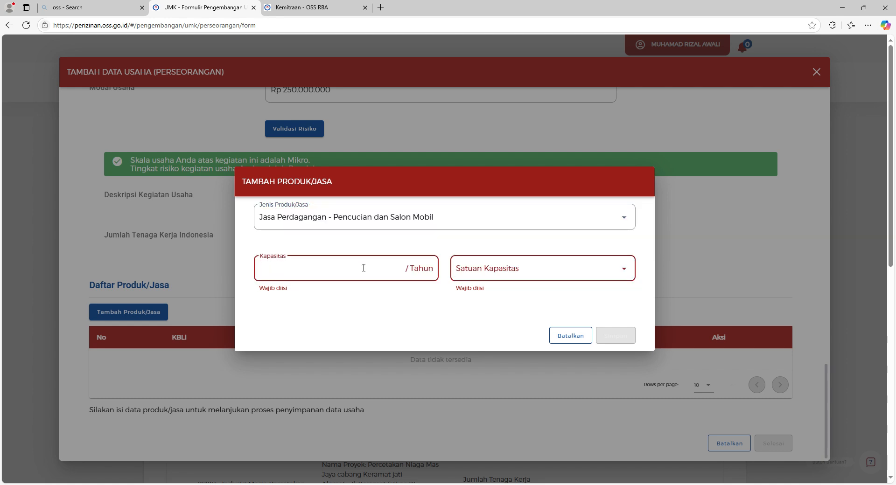
pyautogui.click(518, 276)
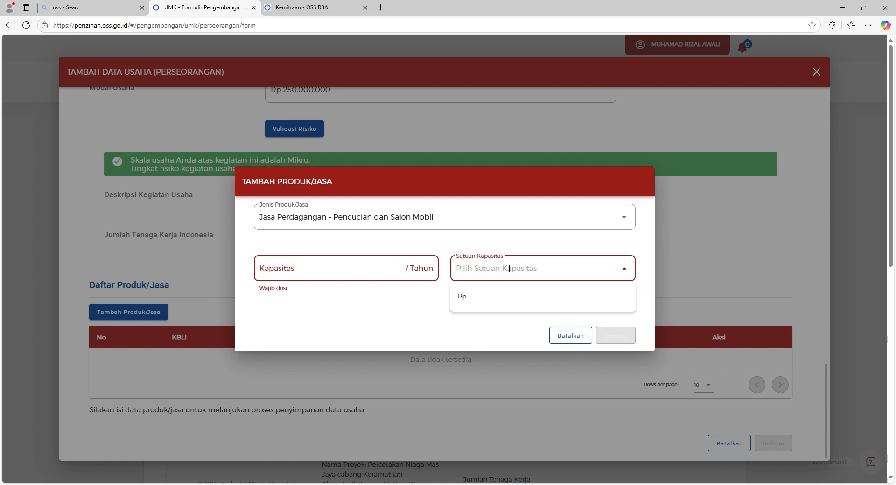
pyautogui.click(492, 302)
pyautogui.click(362, 274)
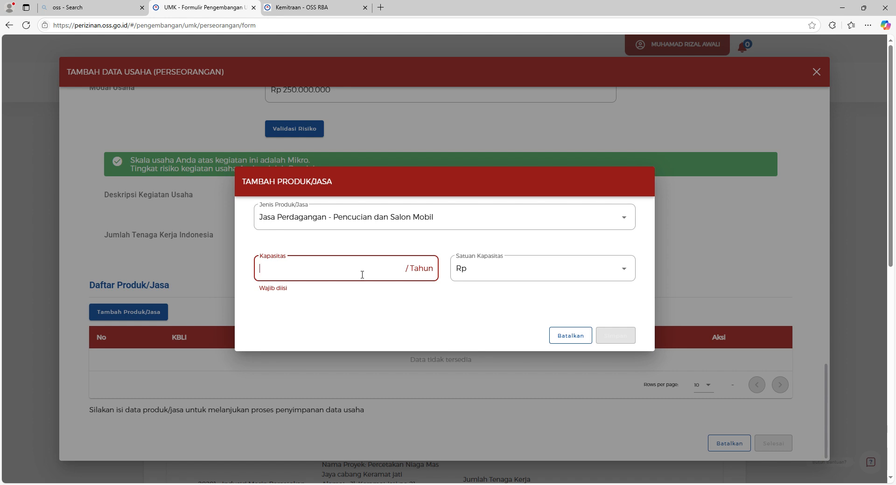
pyautogui.write('500.000')
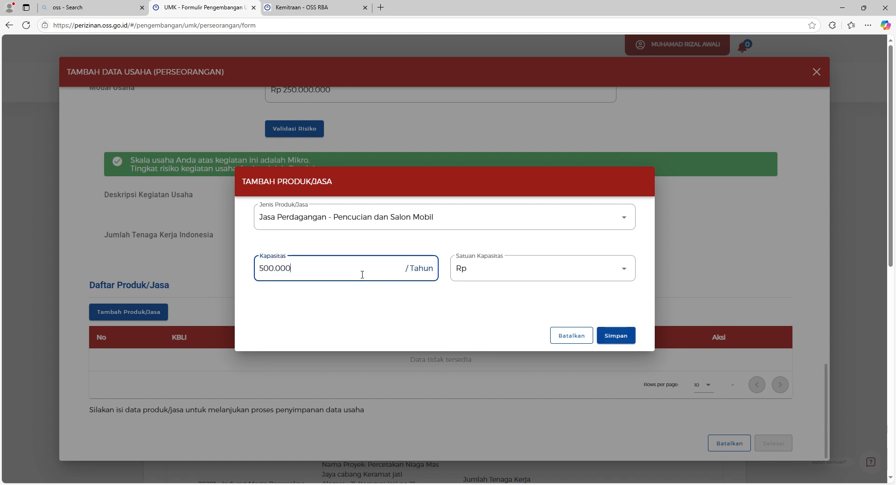
pyautogui.write('.000')
pyautogui.click(616, 338)
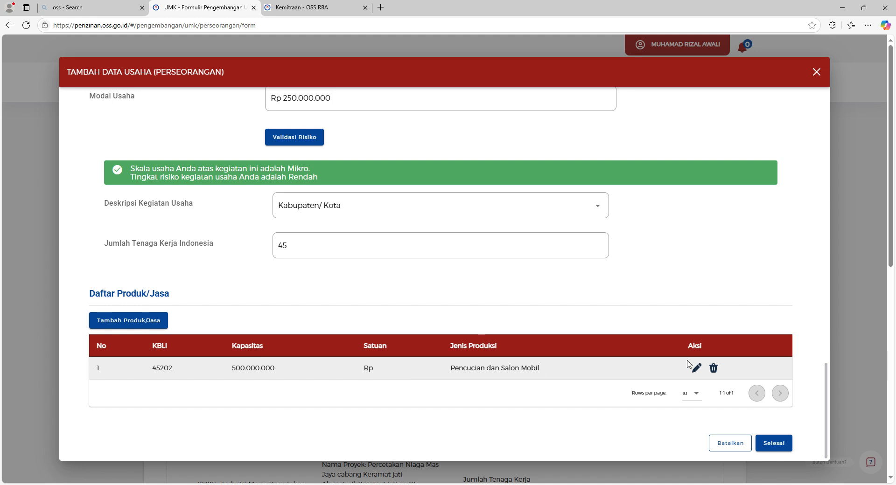
# Finish the business data, choose 'Ya, lanjut proses berikutnya', and tick the data-truth declaration.
pyautogui.click(782, 444)
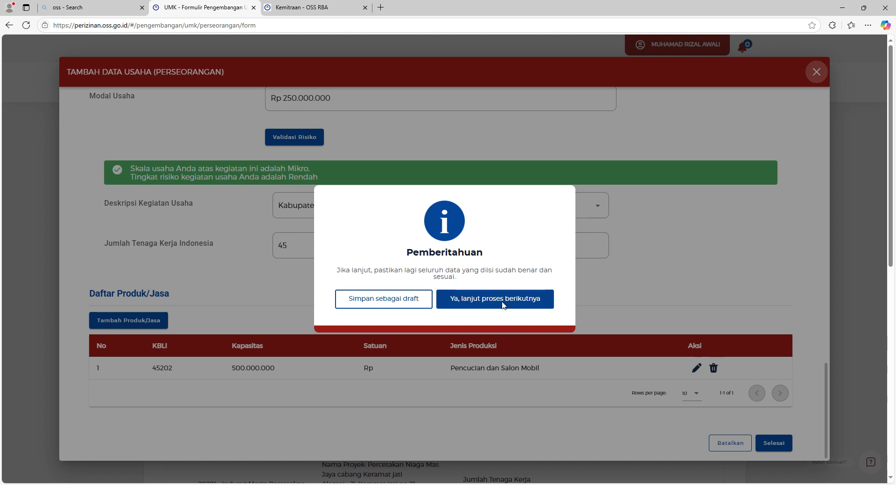
pyautogui.click(503, 304)
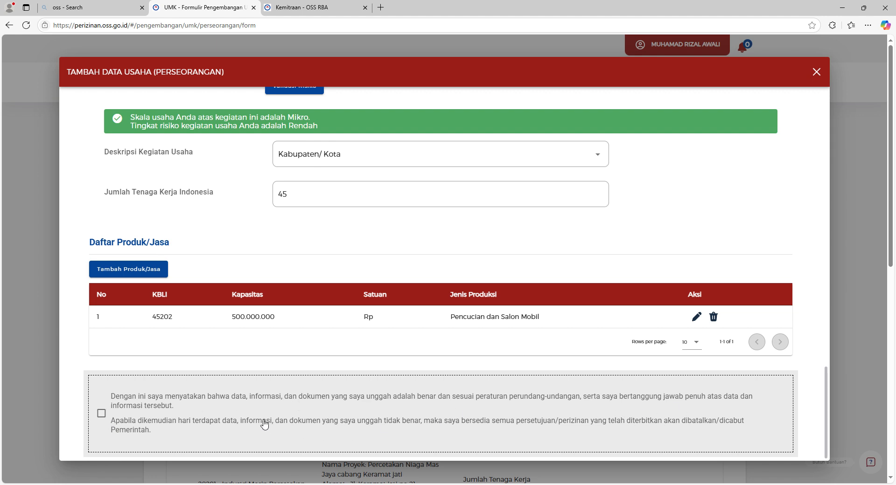
pyautogui.click(103, 419)
pyautogui.scroll(-1, 569, 356)
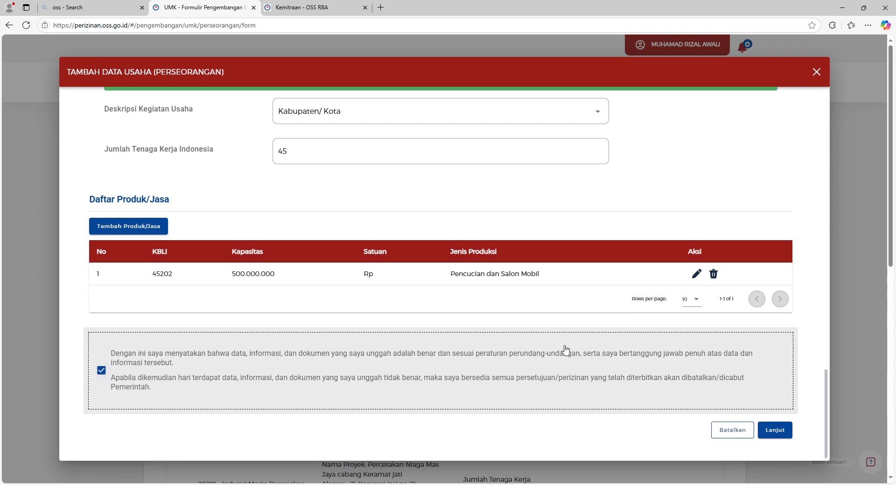
# Submit the business data and dismiss the notice that the NIB number stays unchanged.
pyautogui.click(776, 430)
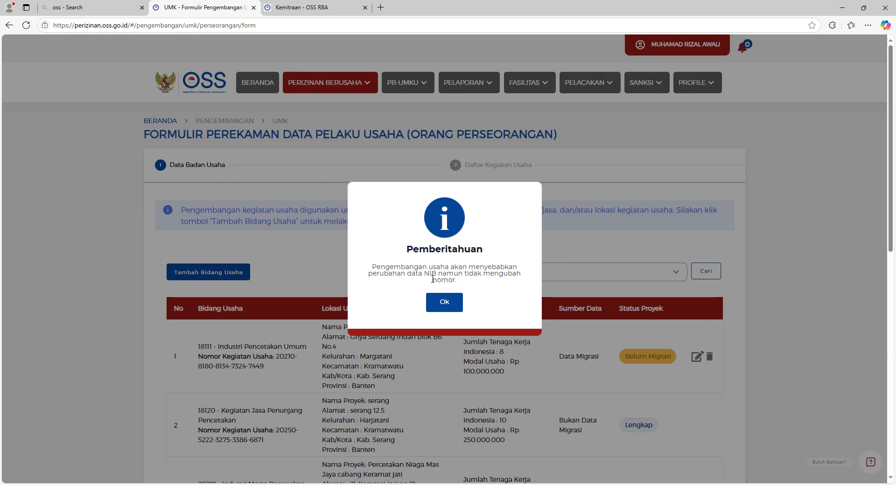
pyautogui.moveTo(401, 271); pyautogui.dragTo(443, 281)
pyautogui.click(497, 279)
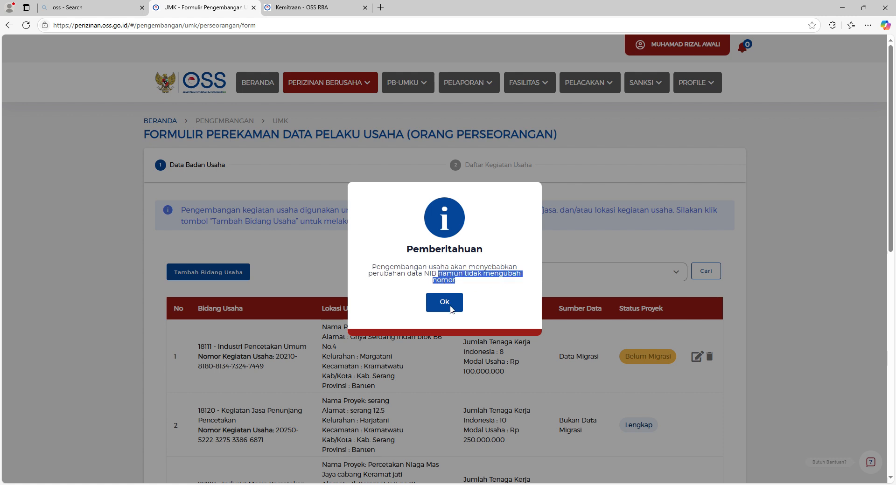
pyautogui.click(465, 279)
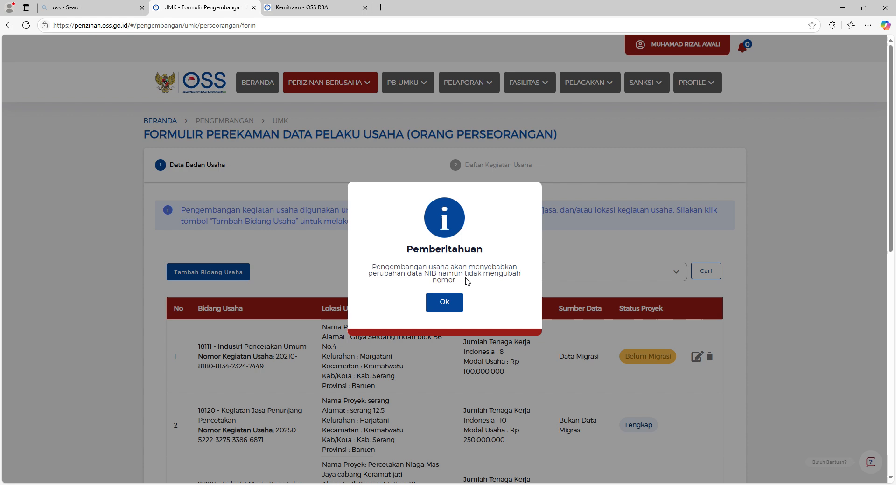
pyautogui.click(444, 302)
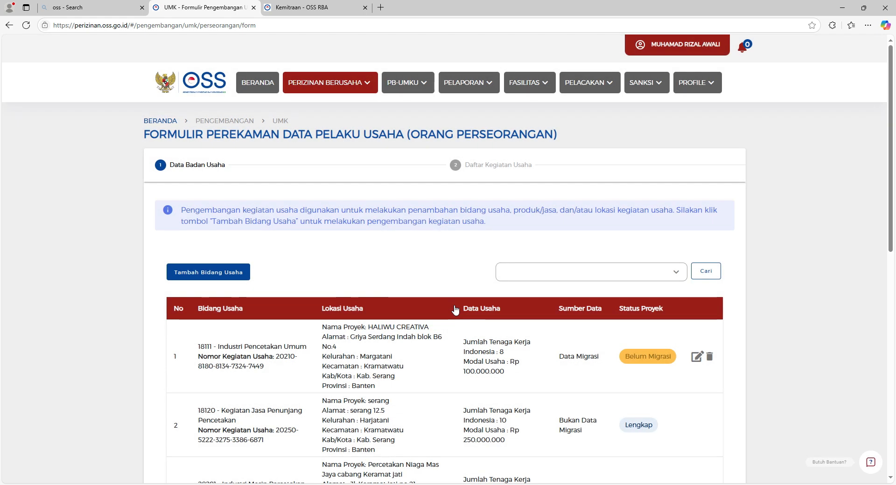
# Check the Smart Clean project, affirm the data is accurate, and submit the business activity.
pyautogui.scroll(-7, 455, 310)
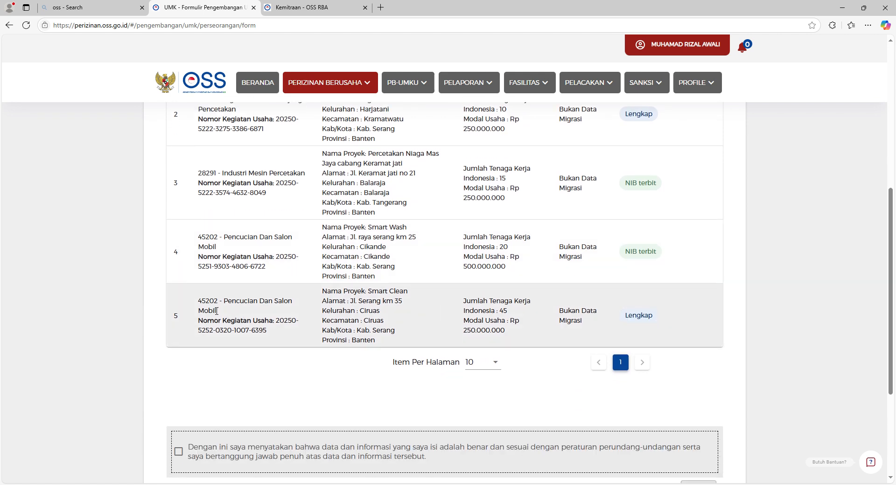
pyautogui.scroll(-3, 219, 301)
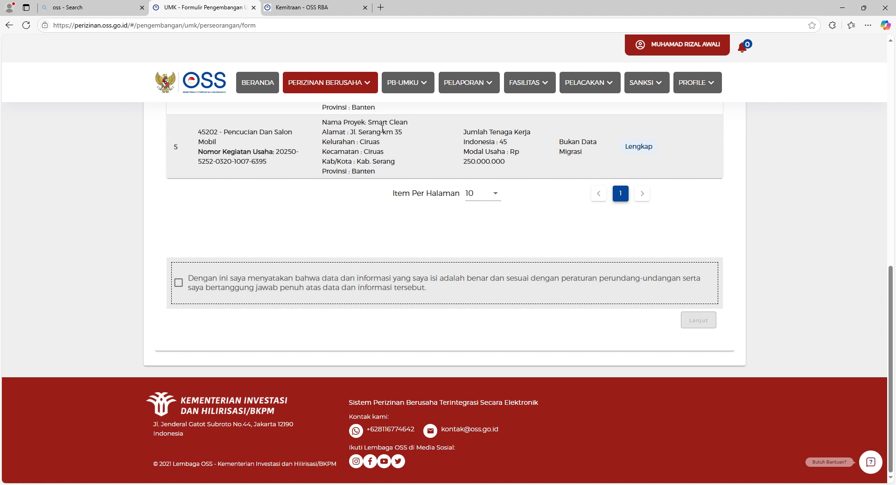
pyautogui.moveTo(367, 122); pyautogui.dragTo(409, 122)
pyautogui.click(185, 287)
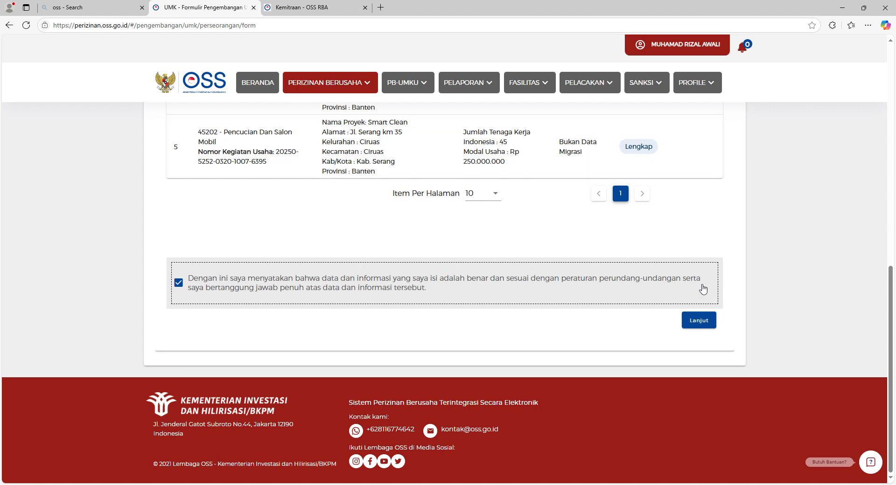
pyautogui.click(710, 327)
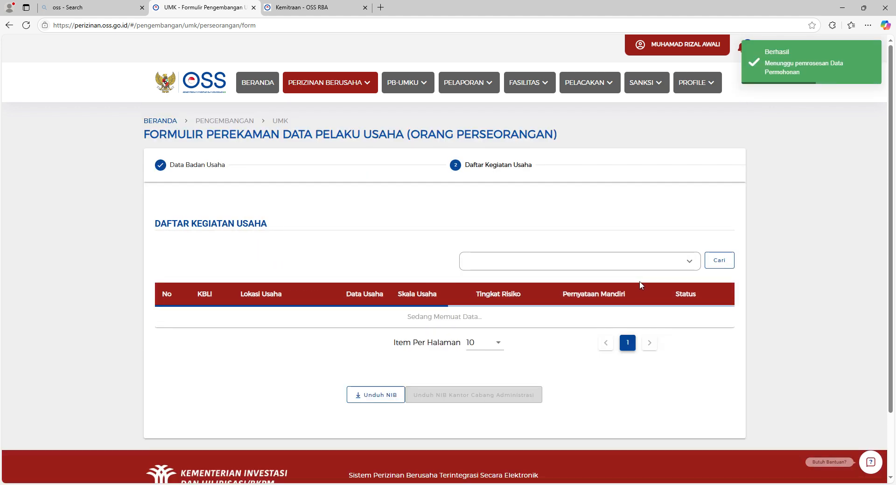
# Start Proses Perizinan Berusaha for the row 4 KBLI 45202 car-wash activity.
pyautogui.scroll(-3, 647, 315)
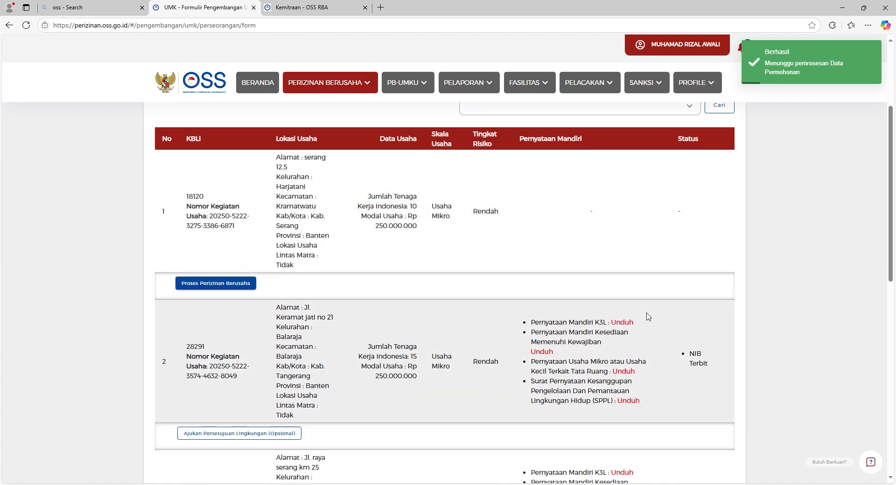
pyautogui.scroll(-10, 647, 316)
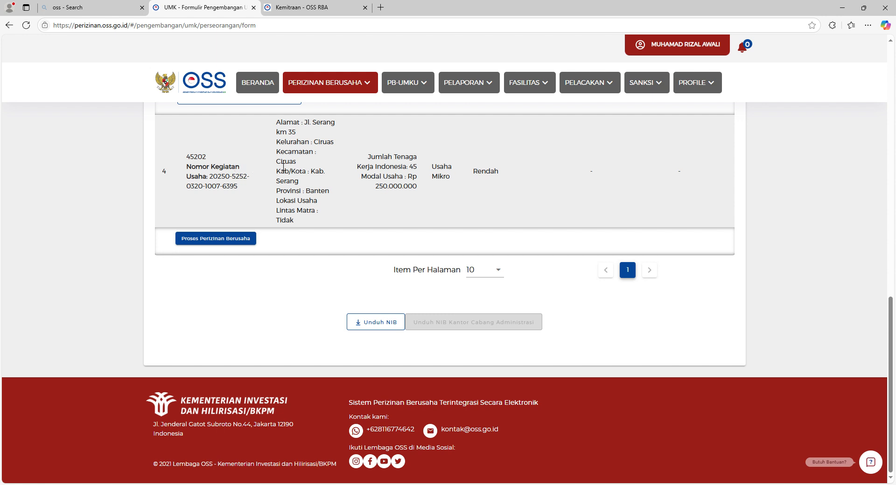
pyautogui.scroll(3, 602, 186)
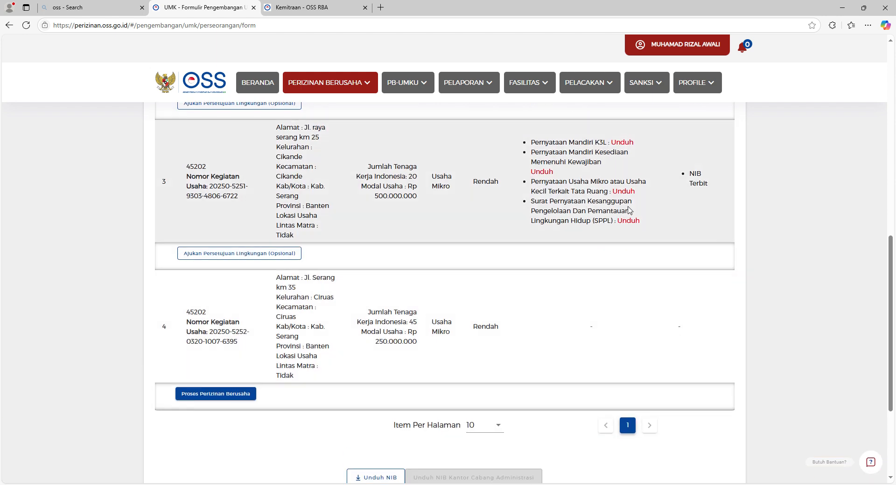
pyautogui.scroll(-3, 604, 212)
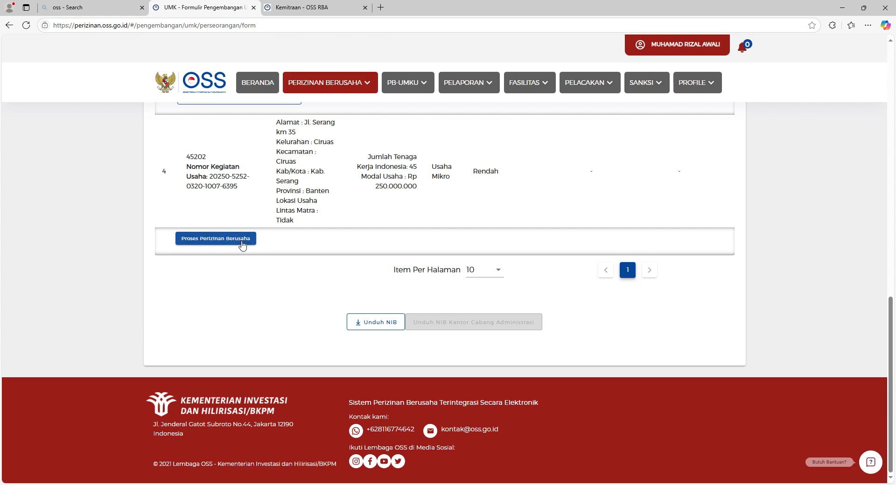
pyautogui.click(241, 242)
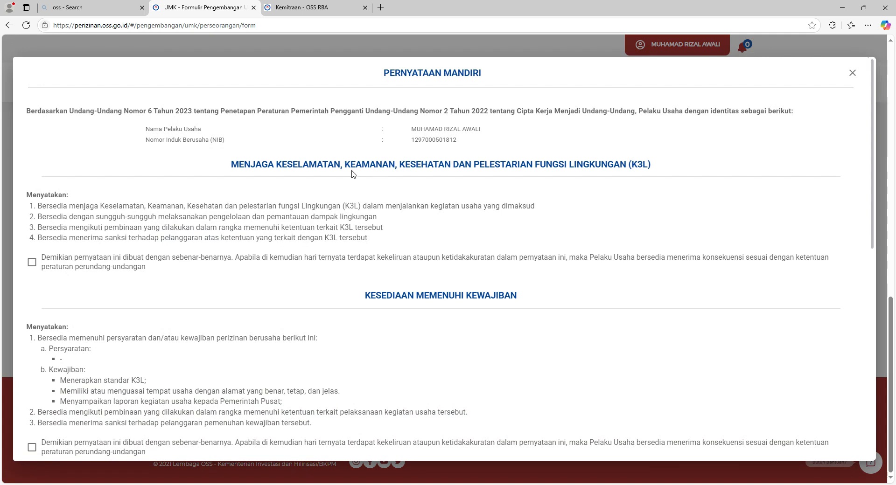
# Agree to the K3L, obligations and spatial planning self-declarations.
pyautogui.click(36, 265)
pyautogui.scroll(-3, 200, 252)
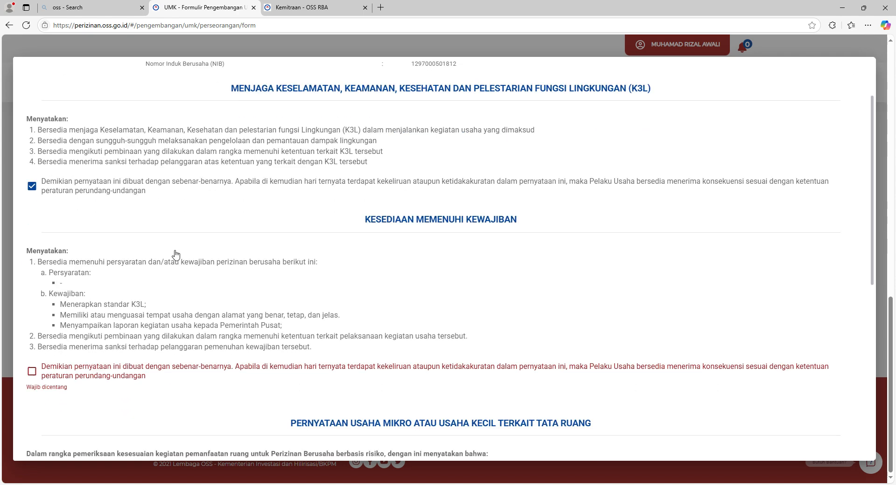
pyautogui.click(31, 289)
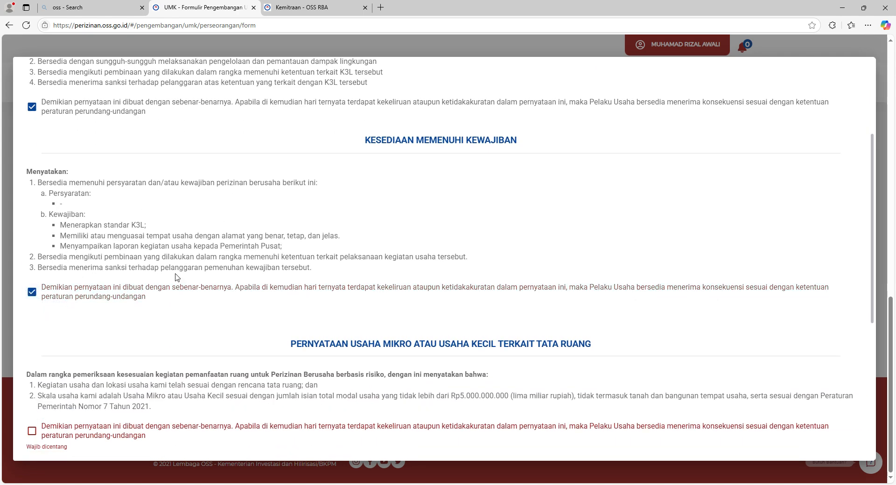
pyautogui.scroll(-3, 194, 265)
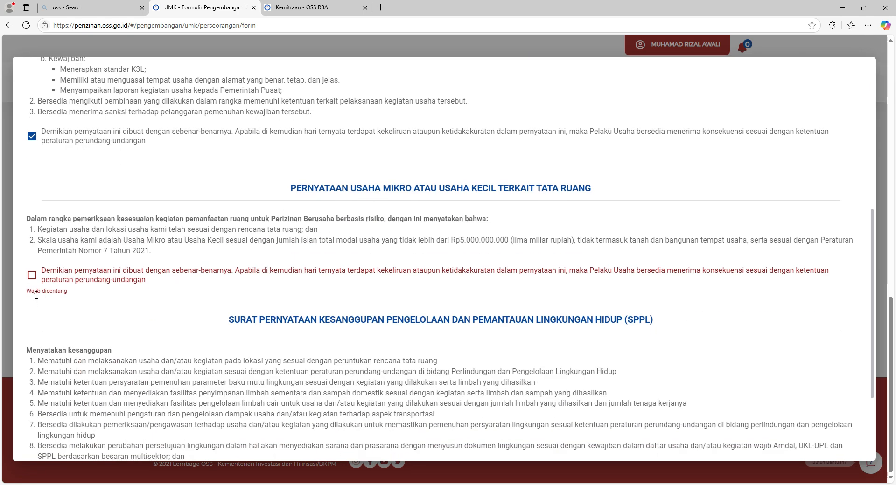
pyautogui.click(32, 275)
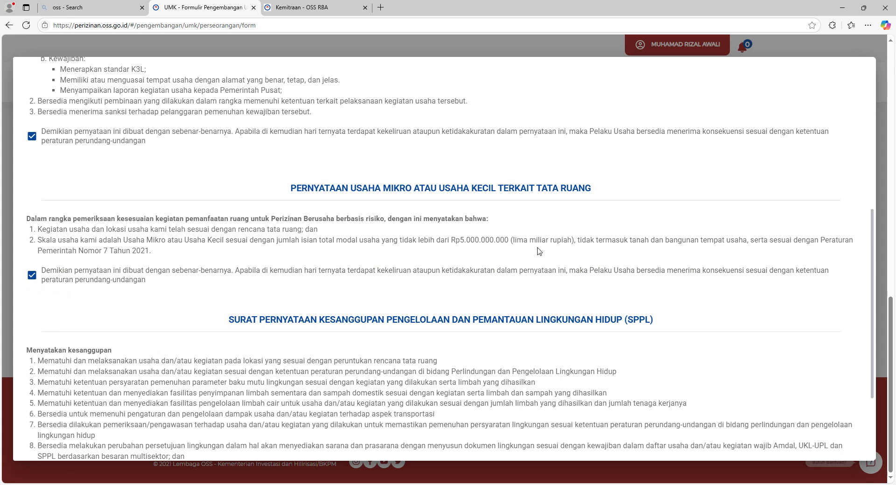
# Review the land, building and capital-limit clauses, then agree to the SPPL environmental statement.
pyautogui.moveTo(611, 245); pyautogui.dragTo(738, 250)
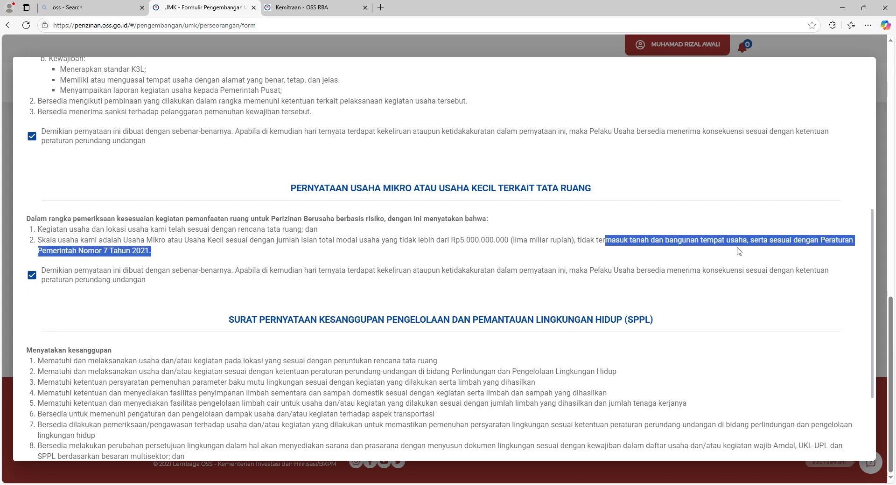
pyautogui.click(265, 243)
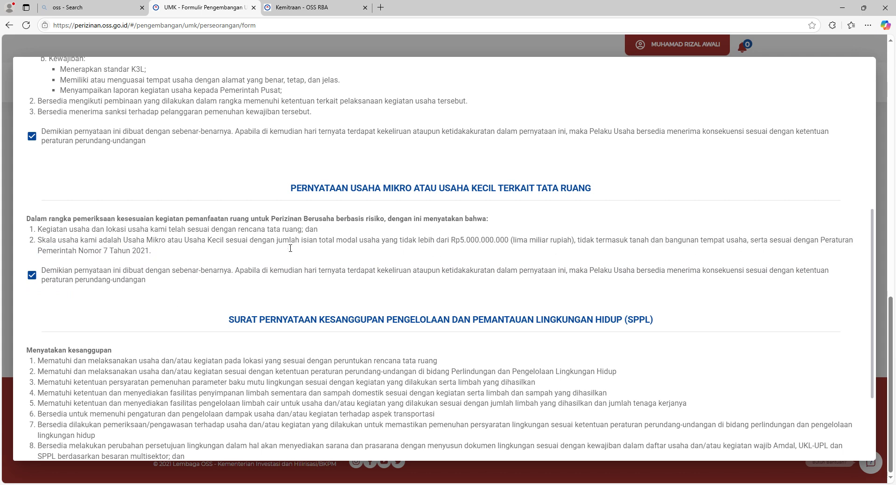
pyautogui.moveTo(295, 244); pyautogui.dragTo(453, 246)
pyautogui.scroll(-2, 557, 258)
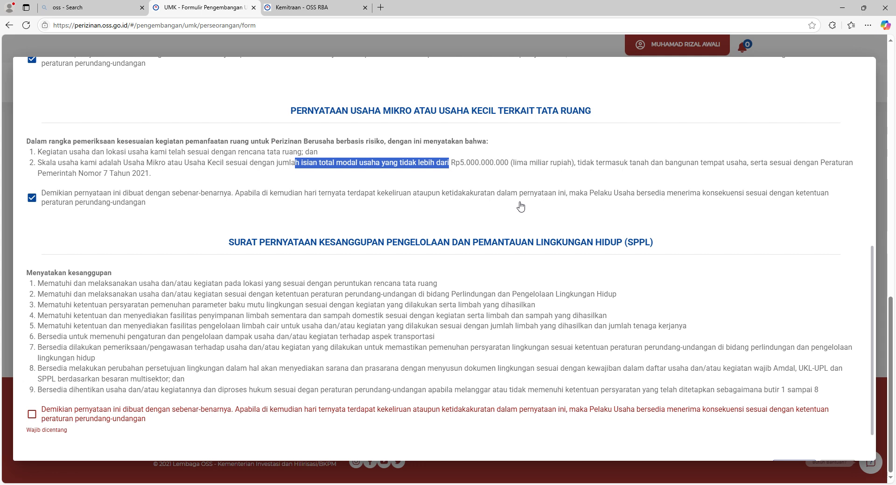
pyautogui.click(584, 169)
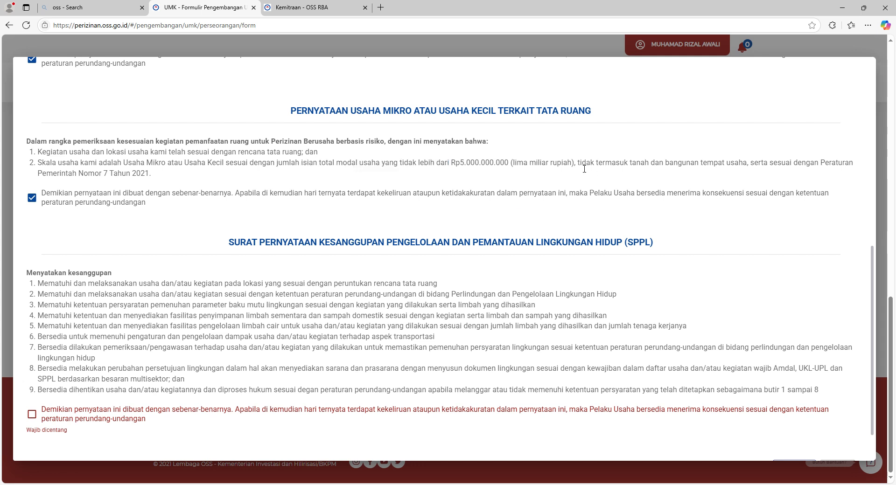
pyautogui.moveTo(578, 167); pyautogui.dragTo(595, 166)
pyautogui.scroll(-1, 140, 298)
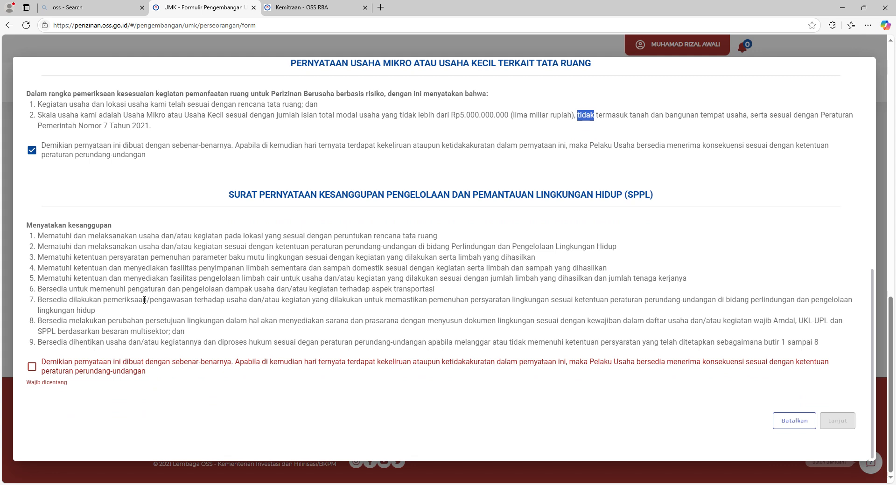
pyautogui.click(95, 321)
pyautogui.click(33, 369)
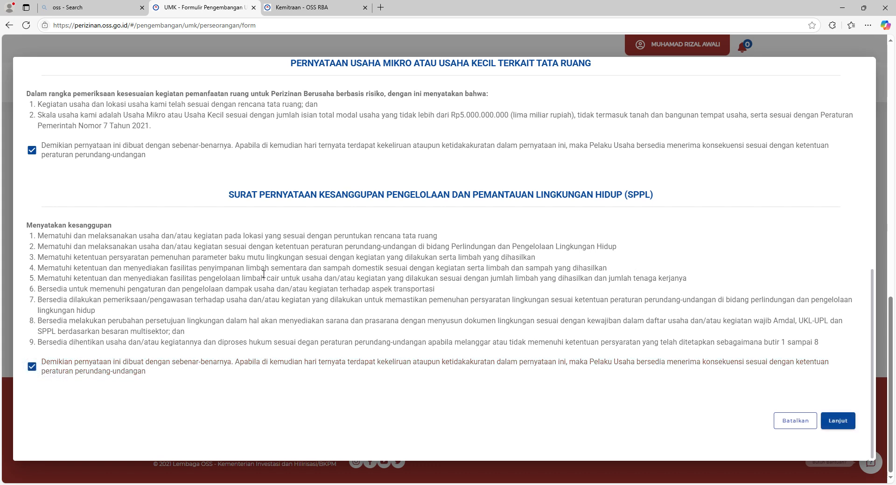
# Tick the data-accuracy declaration and issue Terbitkan Perizinan Berusaha for the 45202 car-wash activity.
pyautogui.click(838, 421)
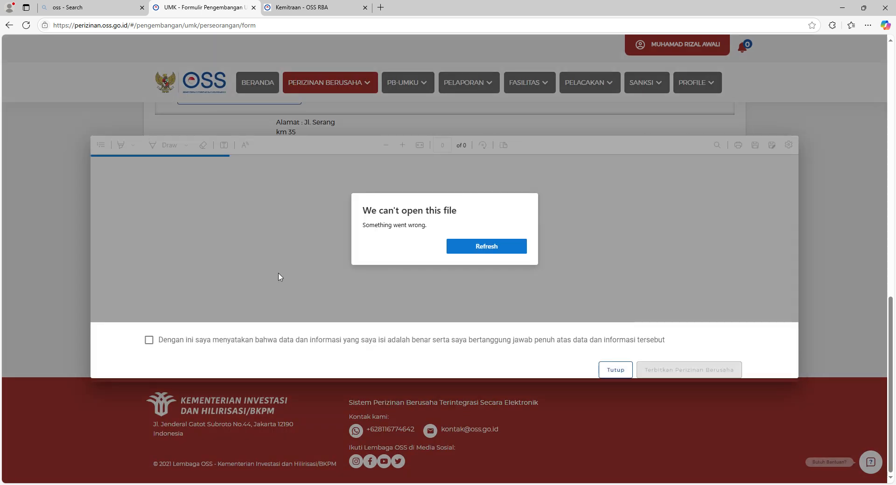
pyautogui.click(150, 340)
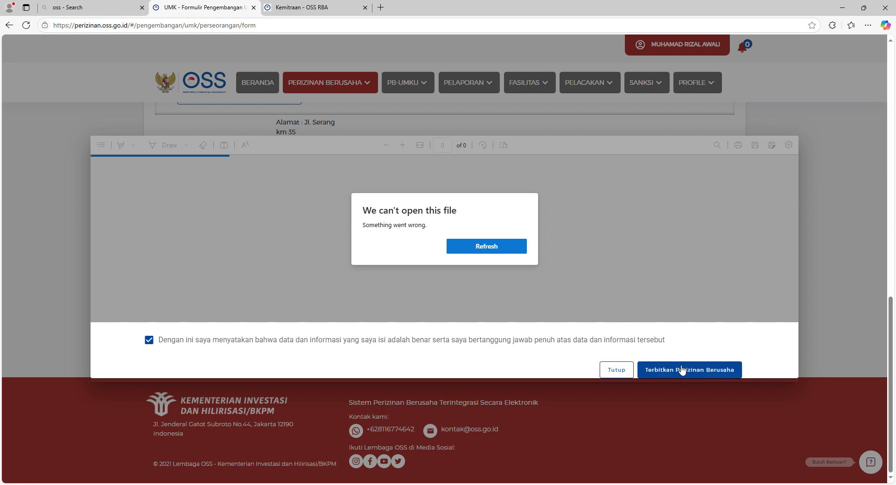
pyautogui.click(712, 373)
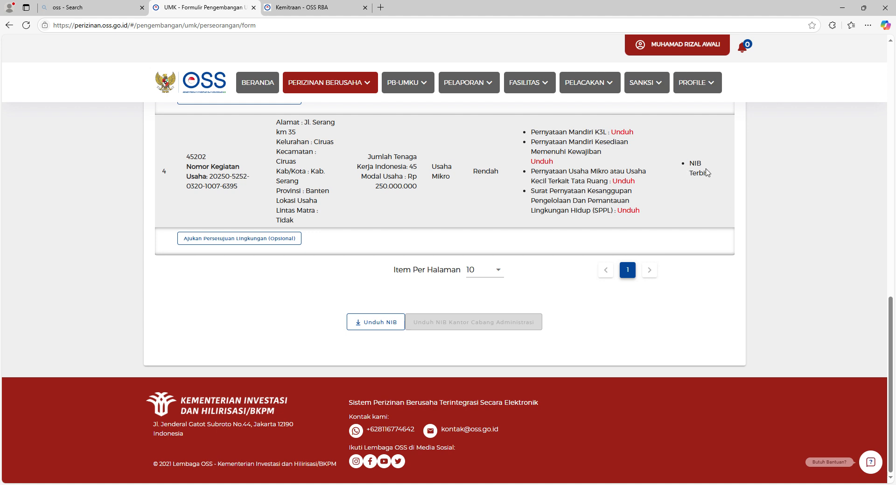
pyautogui.click(393, 325)
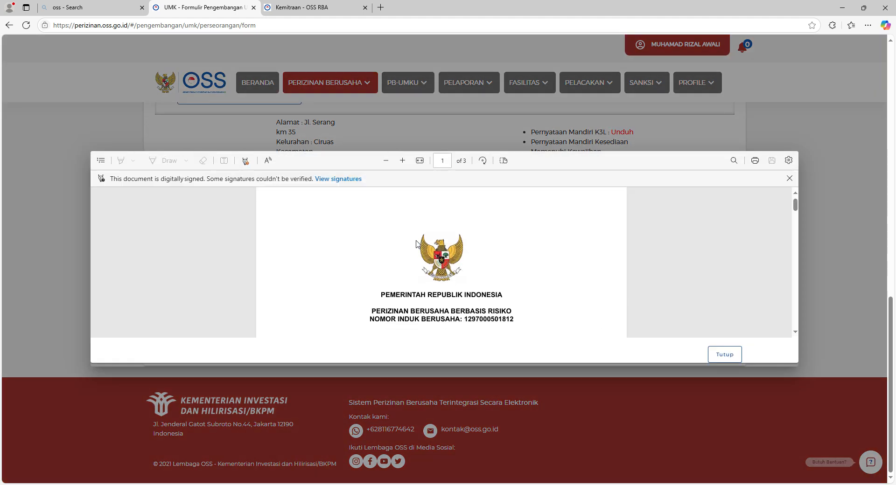
pyautogui.scroll(-15, 417, 243)
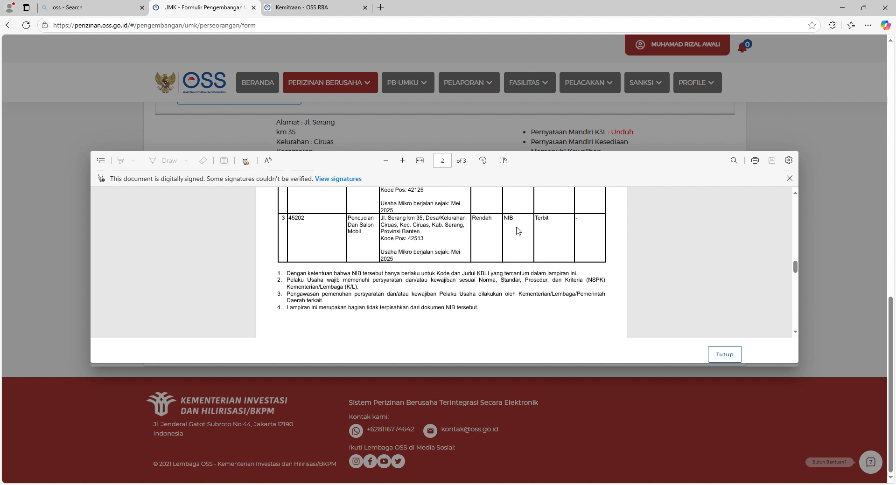
pyautogui.scroll(-3, 549, 231)
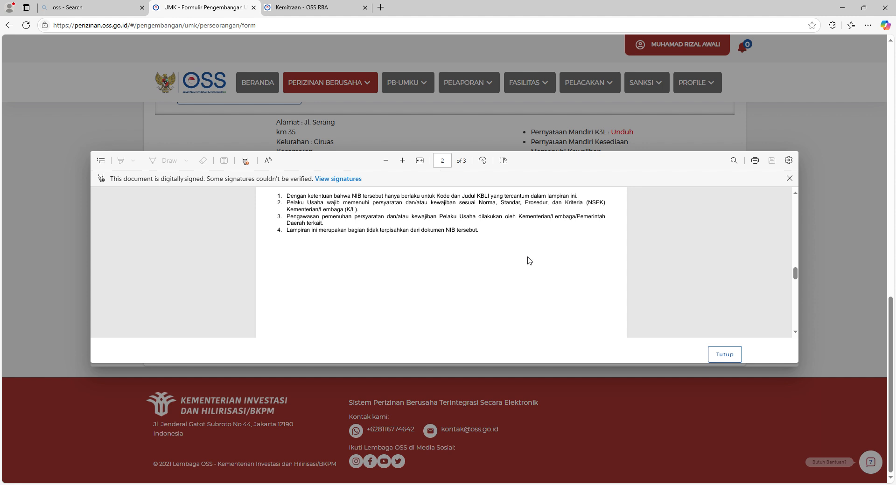
pyautogui.click(723, 355)
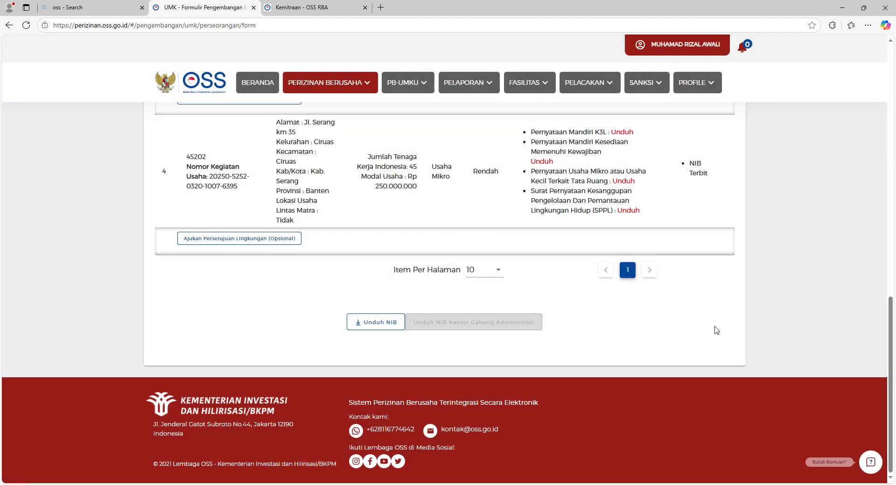